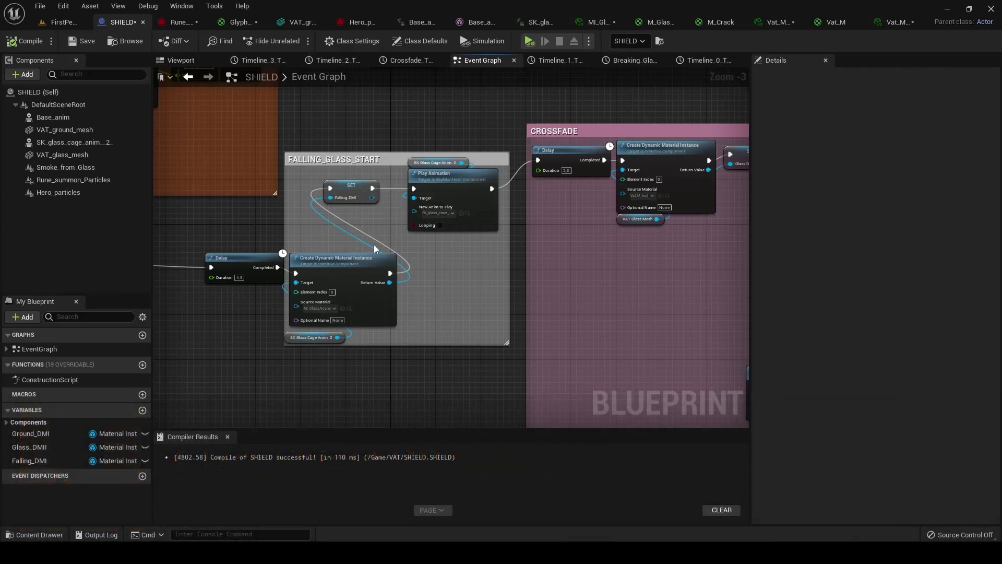
Examine the CROSSFADE section of the event graph, from its Delay and material instance nodes to the timelines and scalar parameter nodes
right_click_drag(528, 288, 305, 329)
scroll(356, 256, "up", 1)
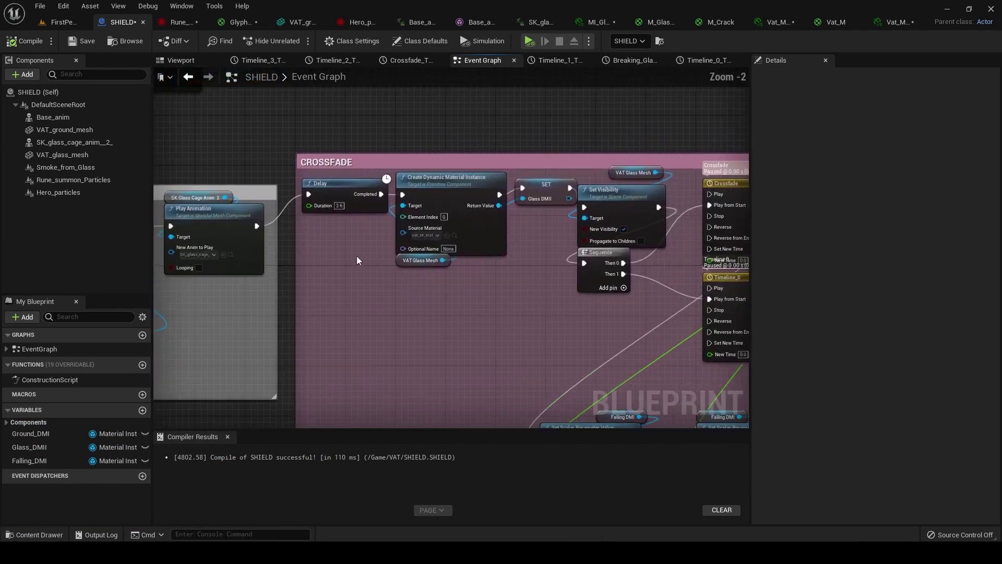
scroll(358, 259, "up", 1)
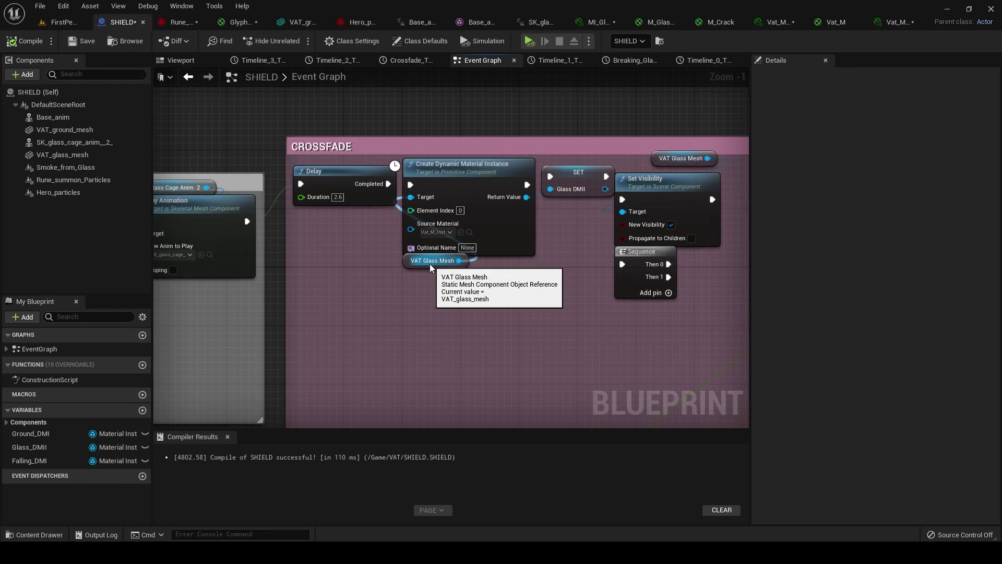
right_click_drag(431, 264, 341, 219)
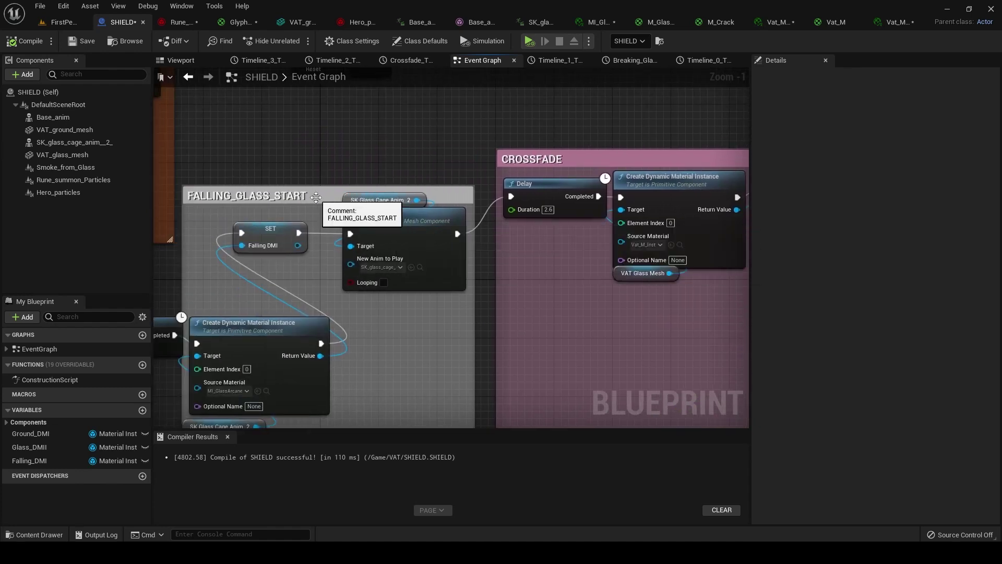
right_click_drag(595, 340, 493, 338)
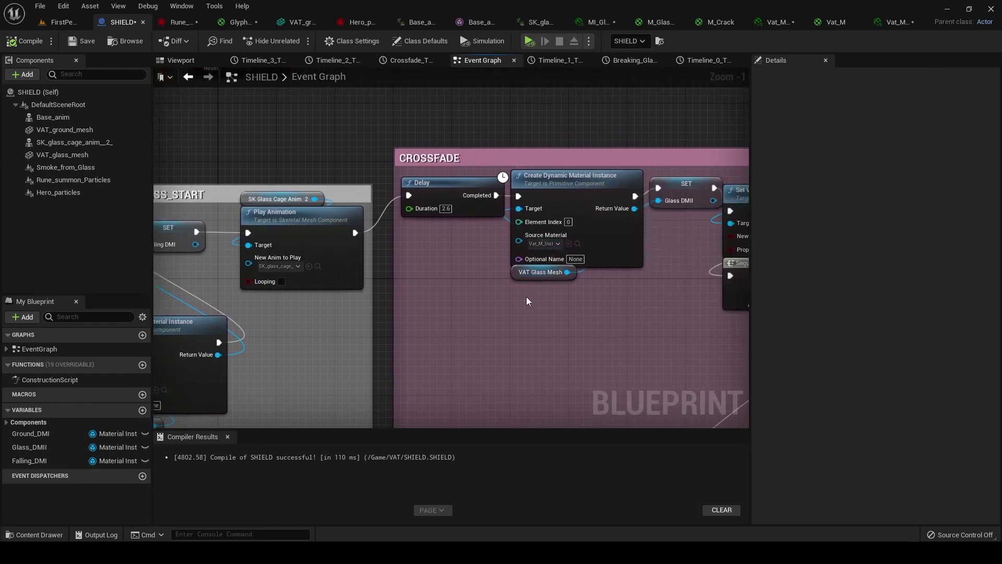
right_click_drag(573, 340, 403, 335)
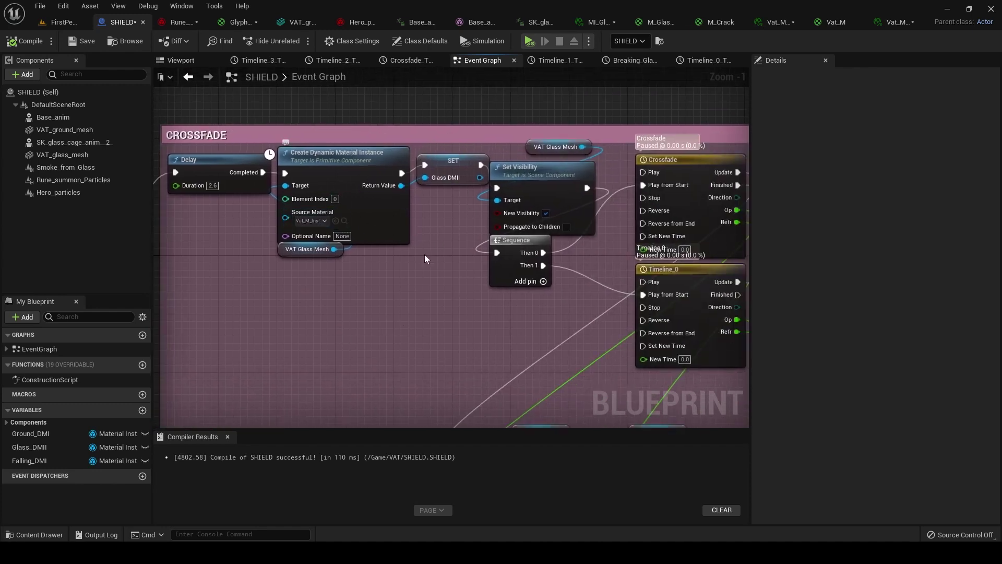
right_click_drag(421, 295, 320, 280)
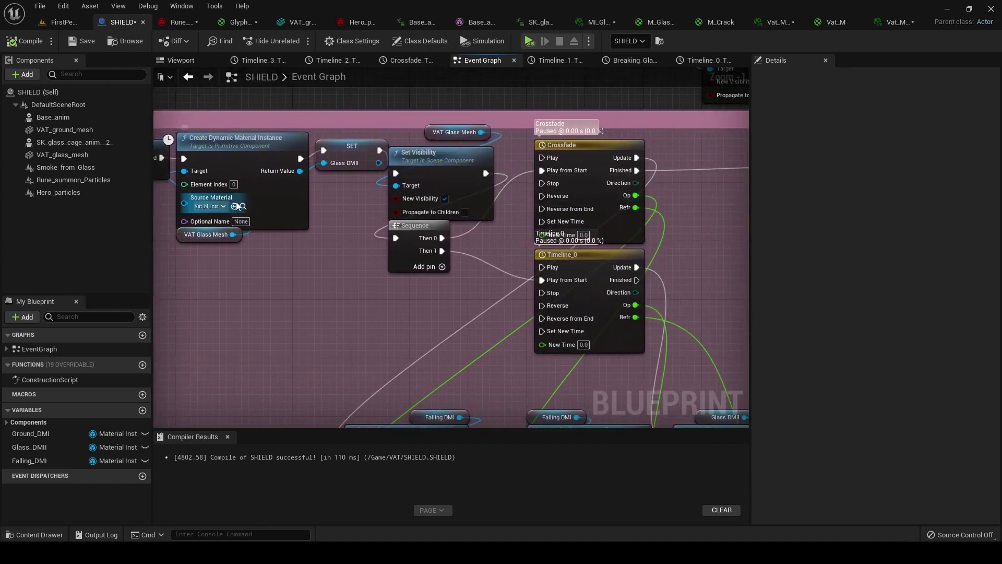
right_click_drag(474, 241, 415, 185)
right_click_drag(383, 331, 355, 287)
scroll(356, 287, "down", 2)
scroll(425, 255, "up", 2)
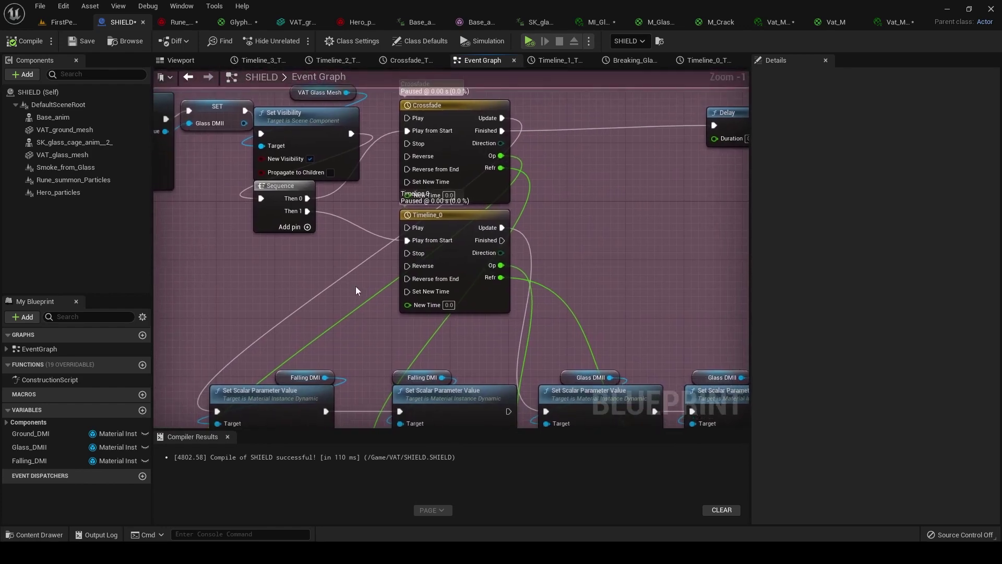
right_click_drag(325, 337, 354, 297)
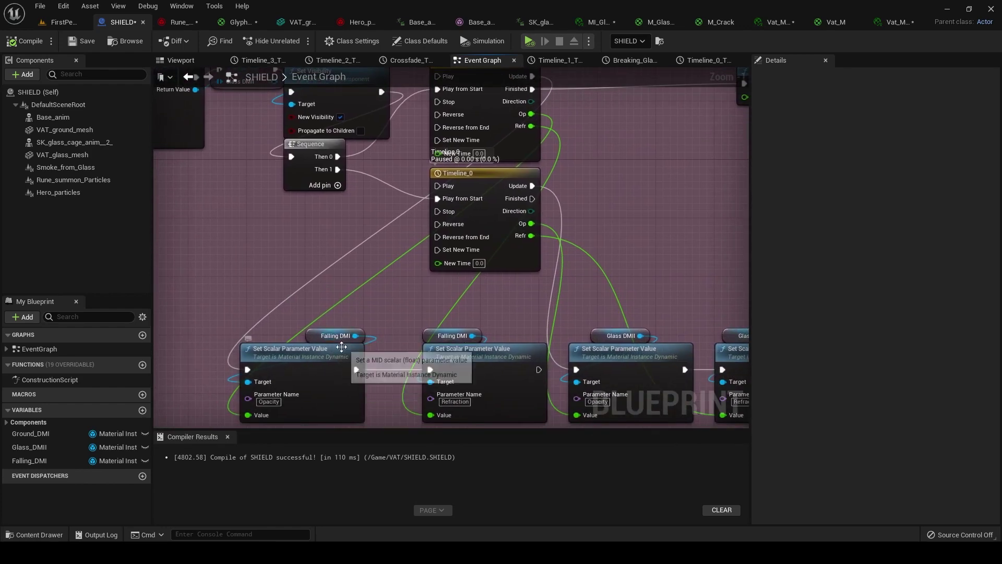
Open the Crossfade timeline to review its op and refr curves, and return to the event graph
right_click_drag(374, 295, 330, 336)
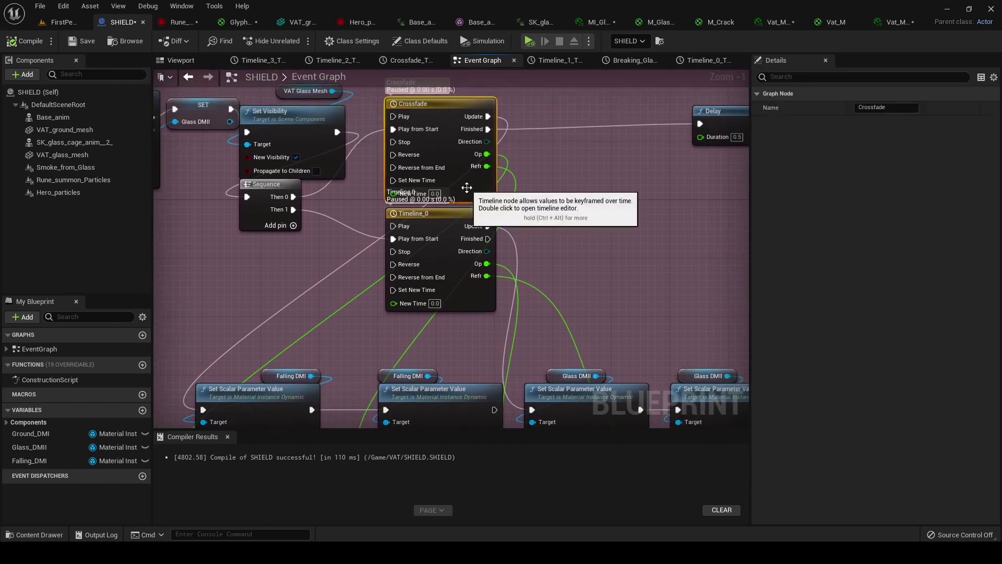
double_click(407, 209)
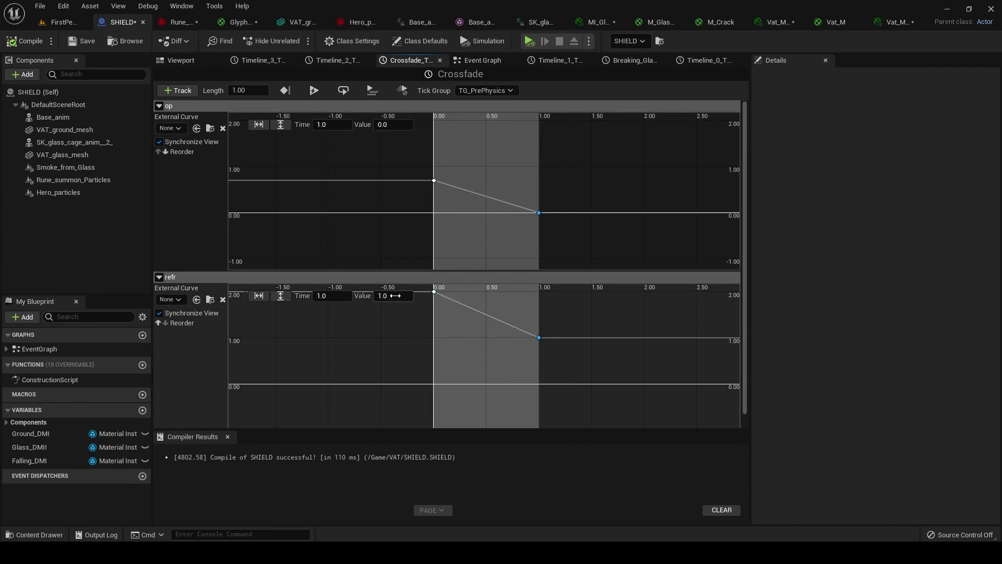
left_click(483, 61)
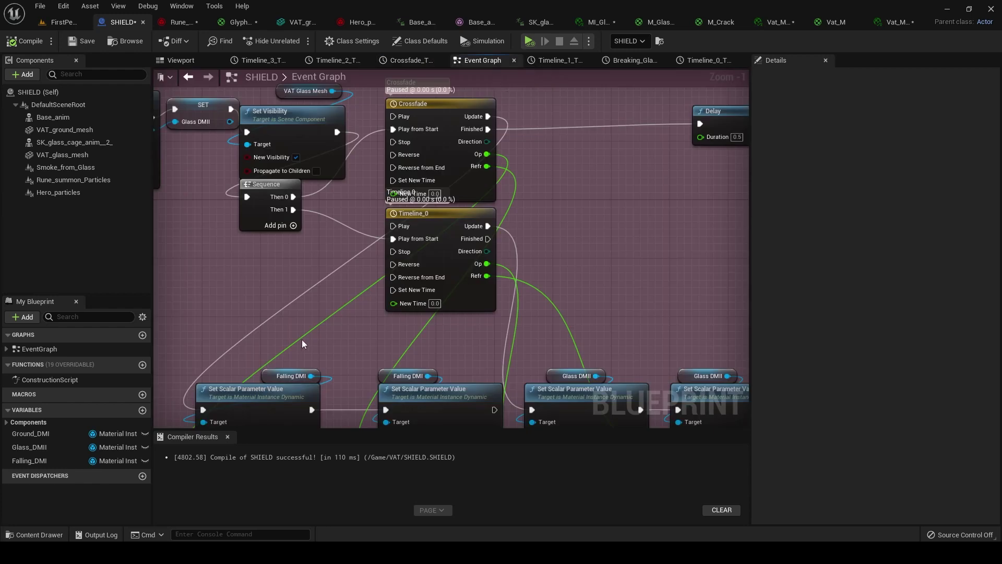
Check the Glass DMII opacity and refraction setters, and open Timeline_0 with its op and refr curves fitted to view
right_click_drag(372, 340, 282, 222)
left_click(509, 297)
left_click(648, 306)
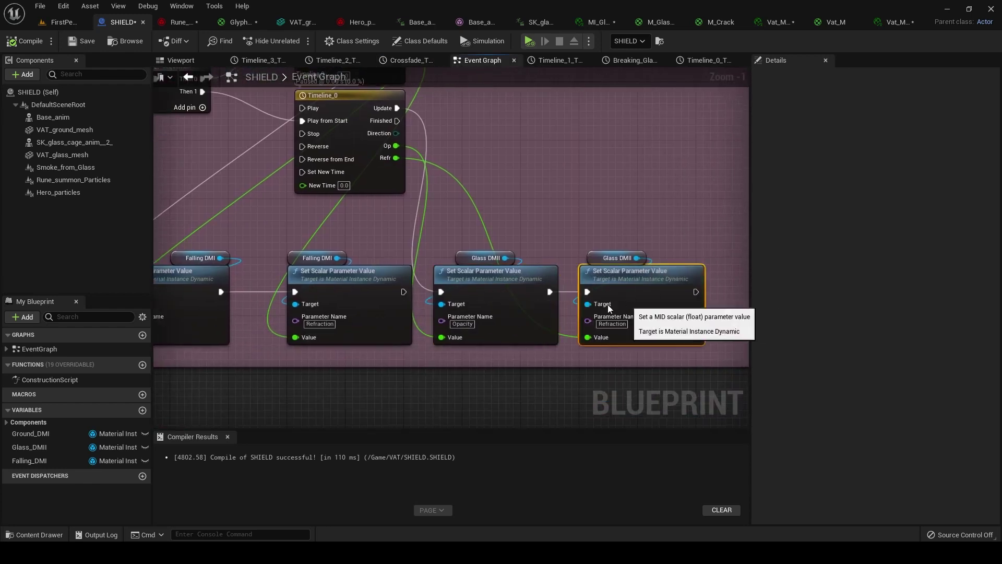
left_click(524, 307)
left_click(609, 295)
right_click_drag(384, 184, 409, 222)
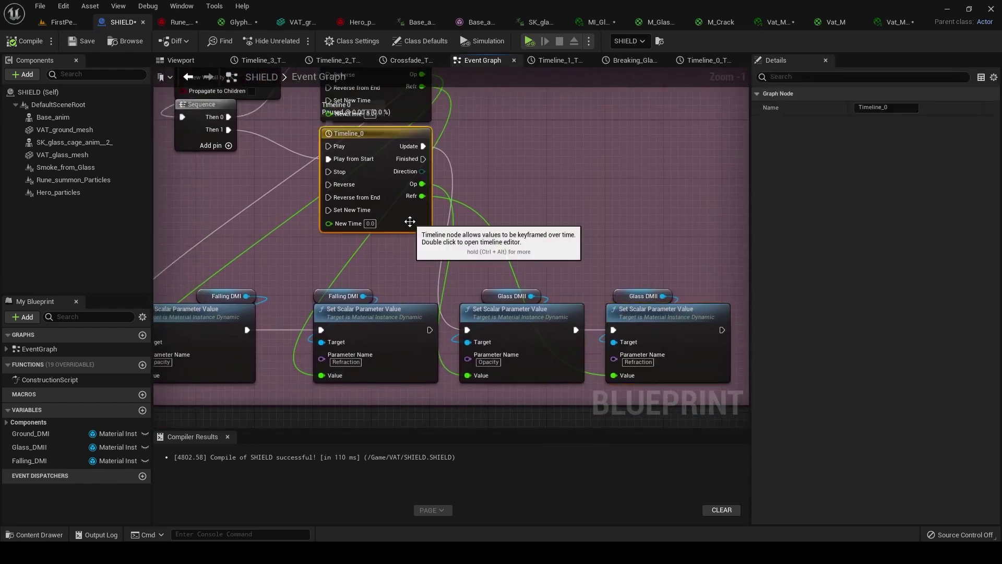
double_click(410, 221)
left_click(259, 125)
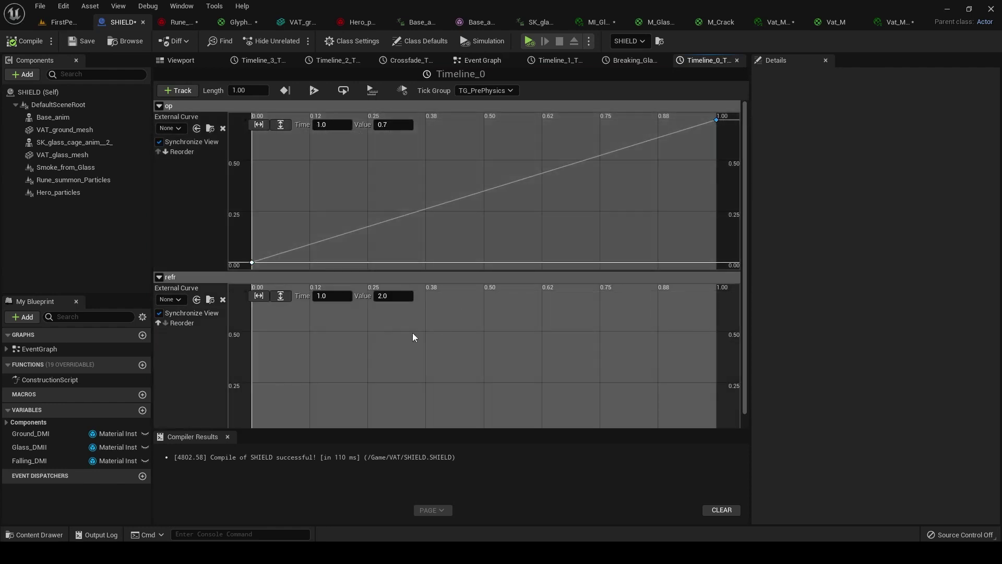
left_click(281, 295)
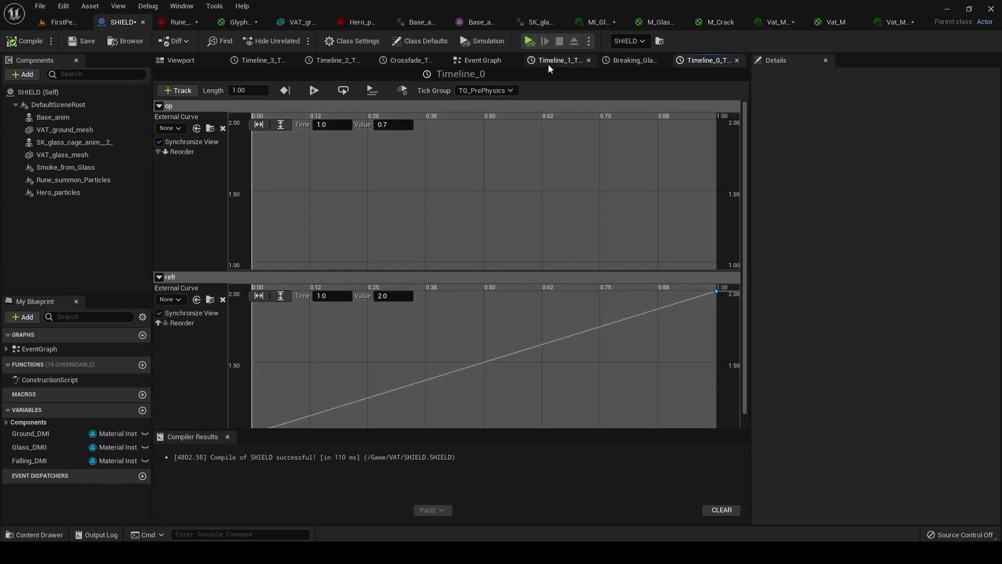
Return to the event graph and examine the Delay linking the Crossfade timeline to the BREAKING_GLASS_ANIM section
left_click(487, 64)
right_click_drag(563, 264, 558, 330)
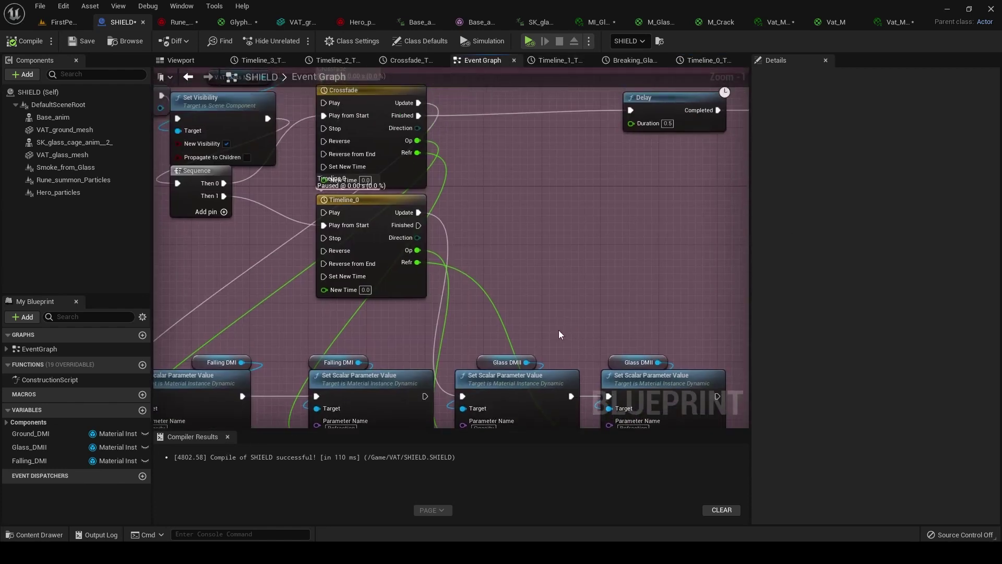
right_click_drag(570, 220, 594, 323)
right_click_drag(703, 309, 432, 295)
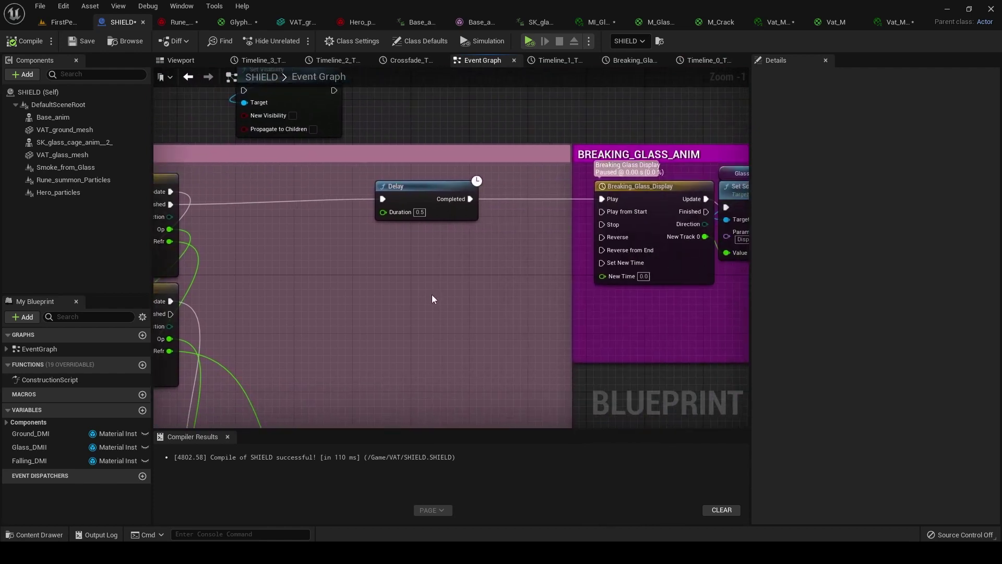
right_click_drag(355, 270, 406, 267)
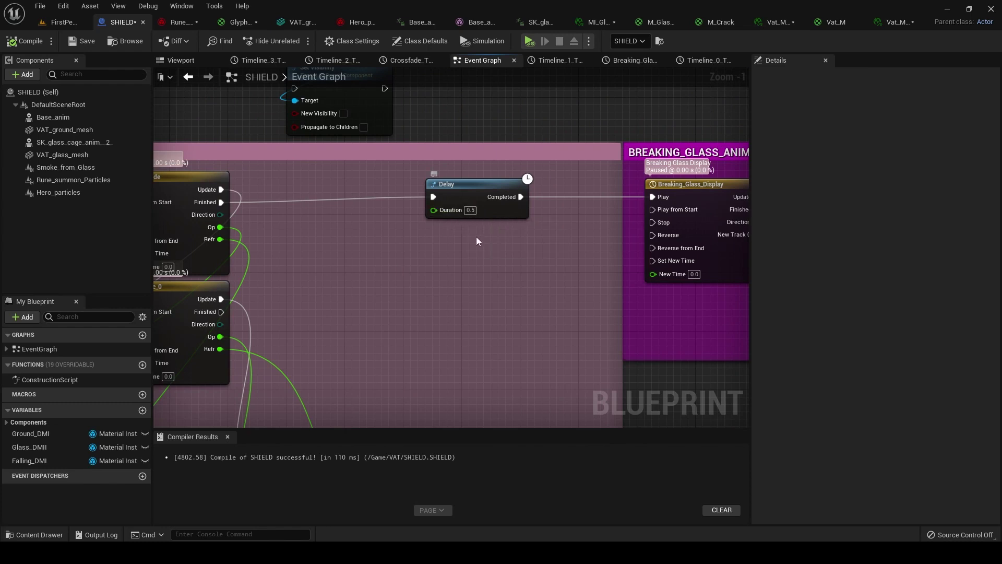
right_click_drag(477, 238, 446, 249)
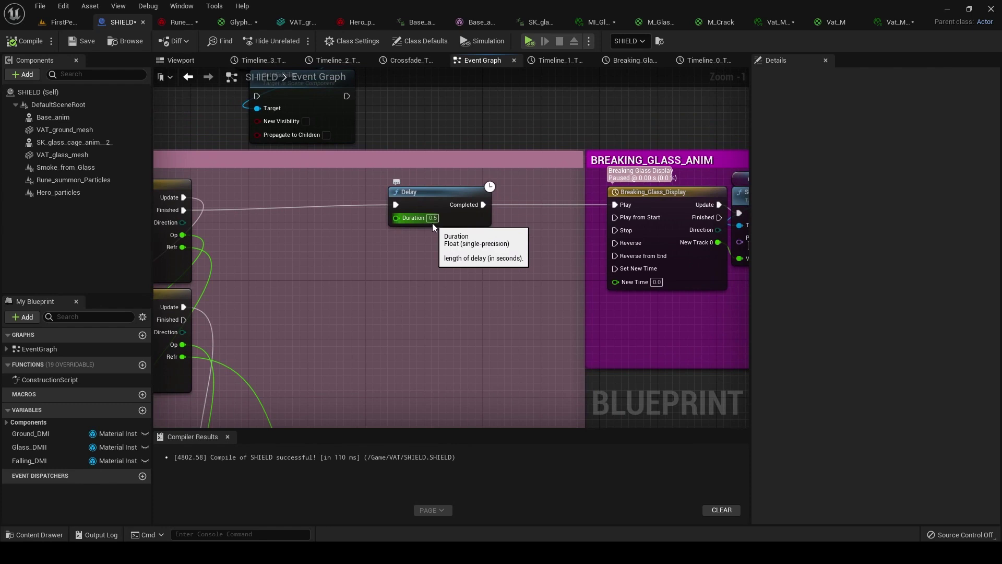
Open the Breaking_Glass_Display timeline and inspect the time and value of its second and last keys
right_click_drag(567, 276, 284, 268)
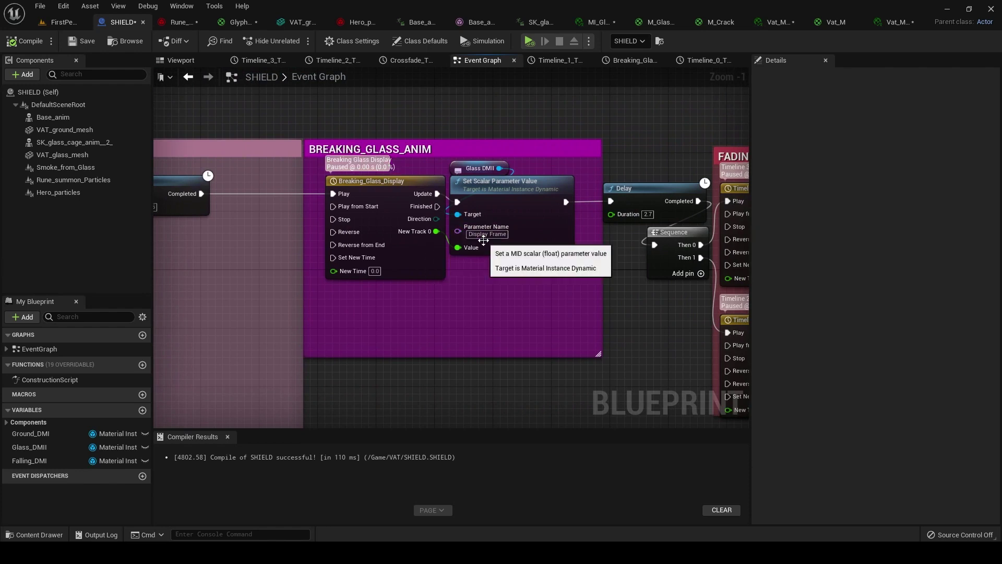
double_click(400, 267)
left_click(277, 258)
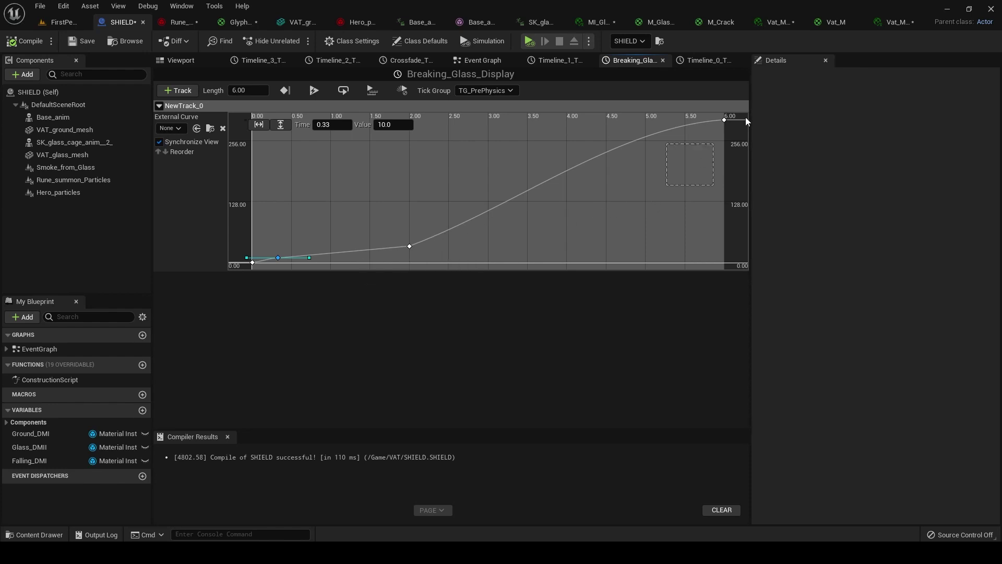
left_click_drag(746, 117, 749, 113)
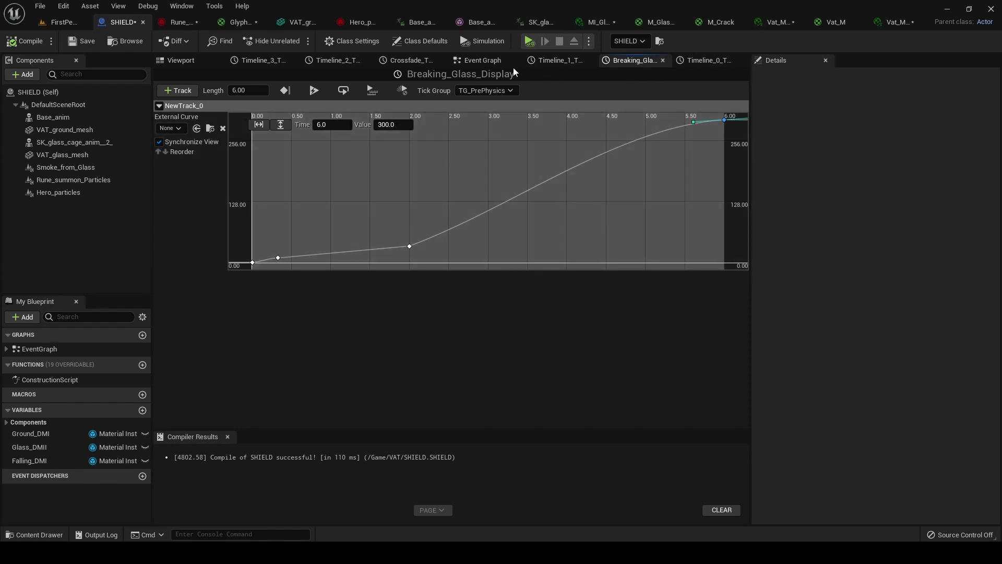
Return to the event graph and inspect Timeline_3 and Timeline_2 in the FADING_GLASS_AND_REFRACTION section
left_click(482, 60)
right_click_drag(564, 284, 352, 254)
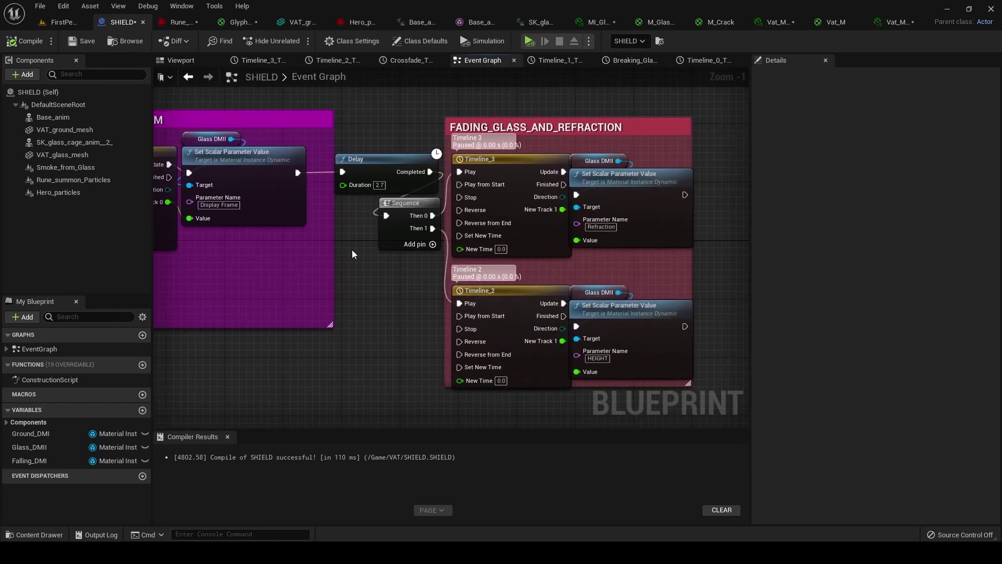
left_click(528, 216)
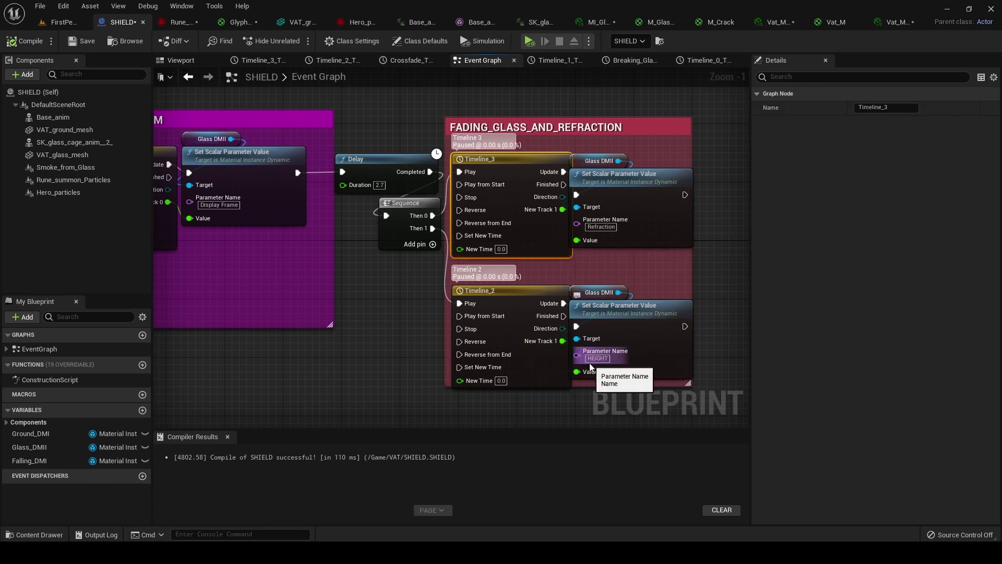
left_click(556, 370)
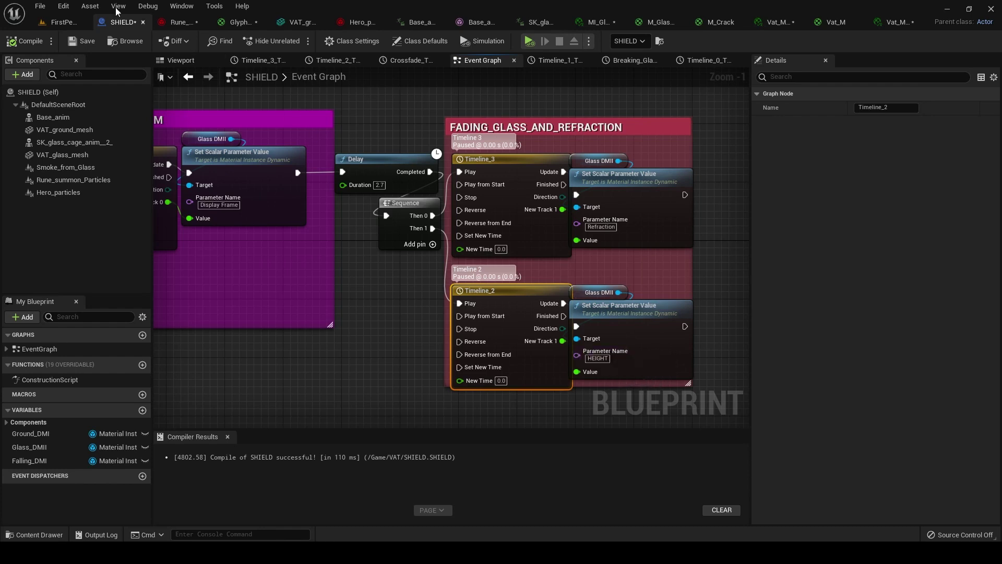
Start simulating the level, lock the viewport to the Cine Camera Actor and play the Cam_01_Seq sequence
left_click(61, 22)
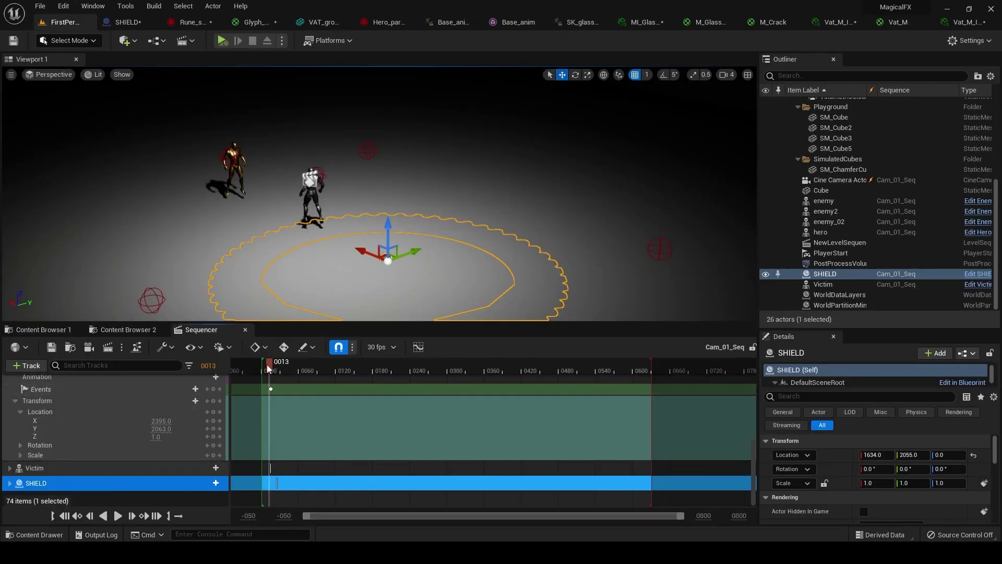
left_click(222, 40)
scroll(159, 458, "up", 5)
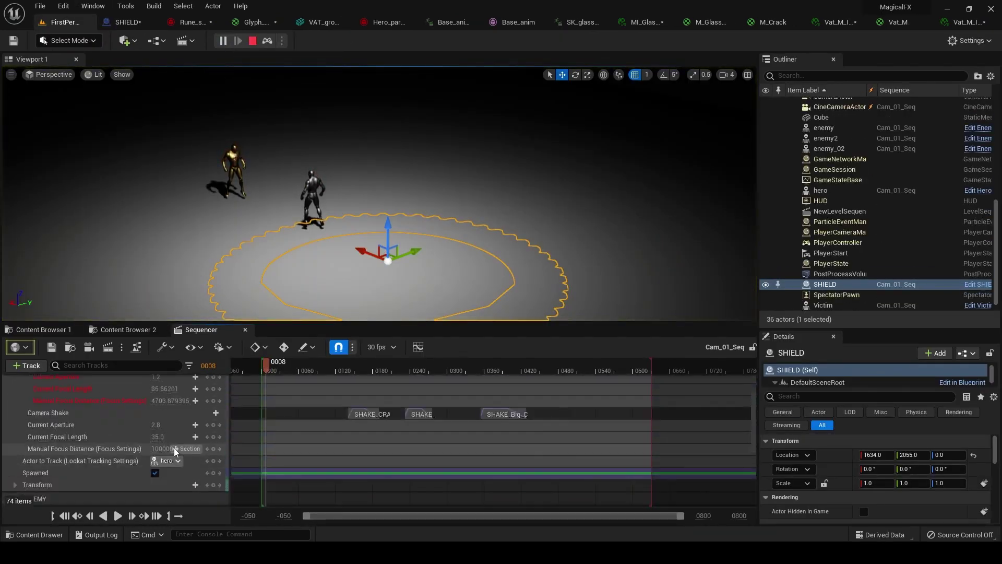
scroll(174, 448, "up", 3)
left_click(204, 418)
left_click(218, 417)
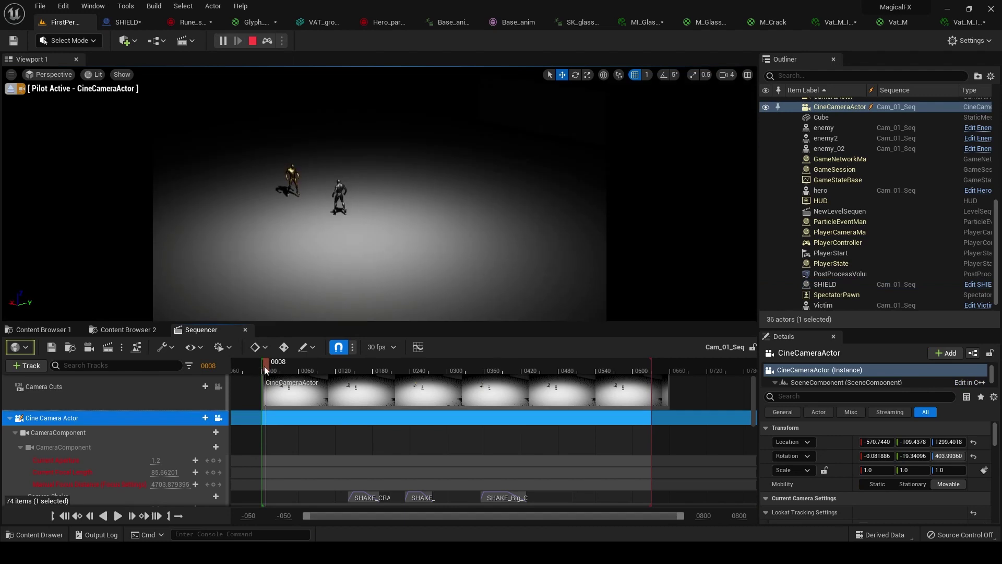
key("space")
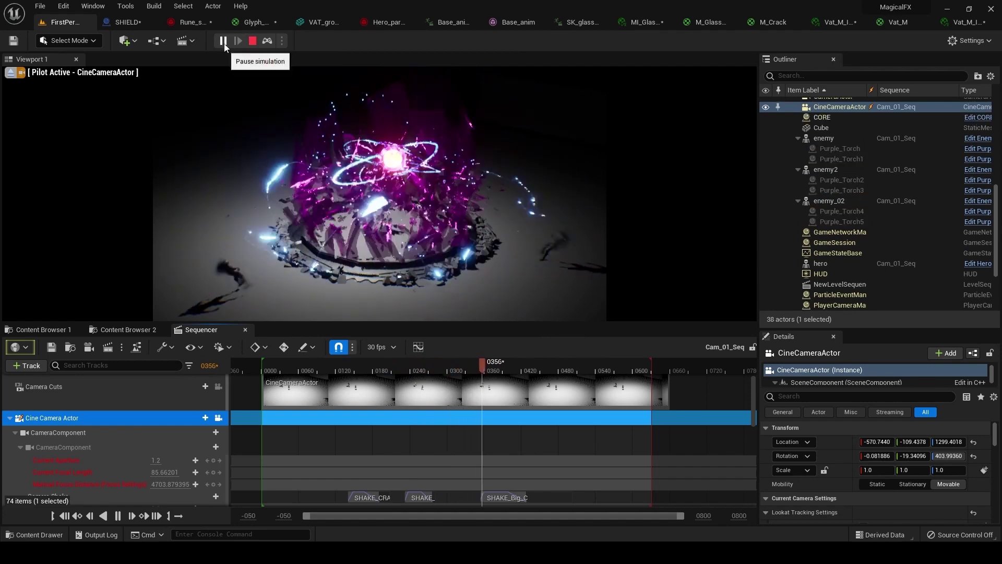
Pause the simulation near the sequence's end, move the playhead to frame 573, and resume and stop the simulation
left_click(223, 41)
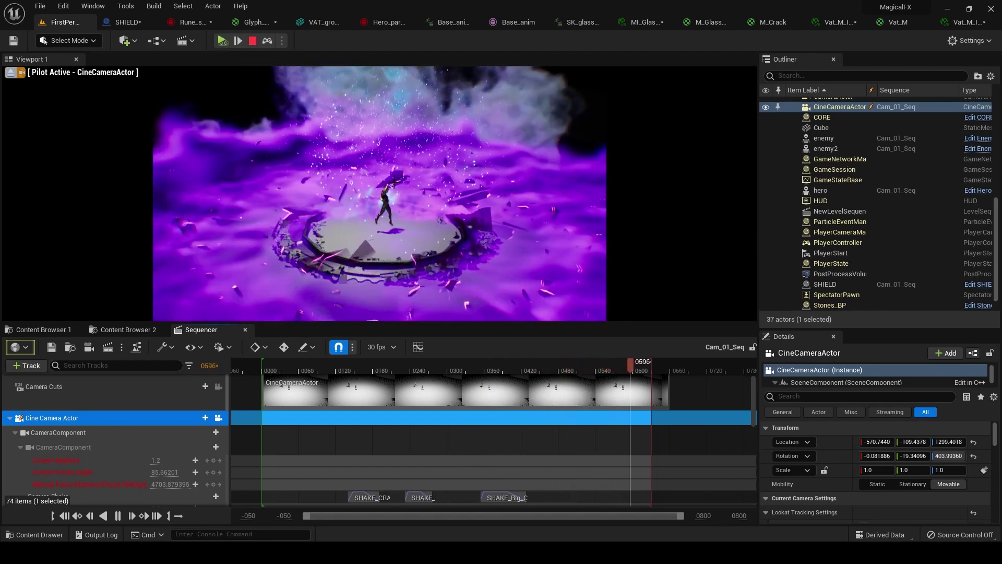
left_click(616, 367)
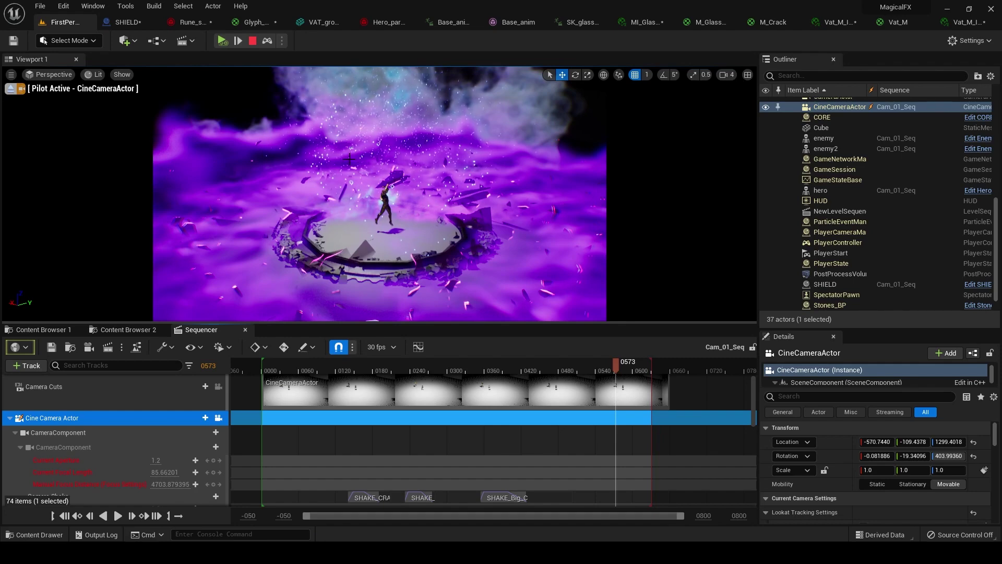
left_click(223, 41)
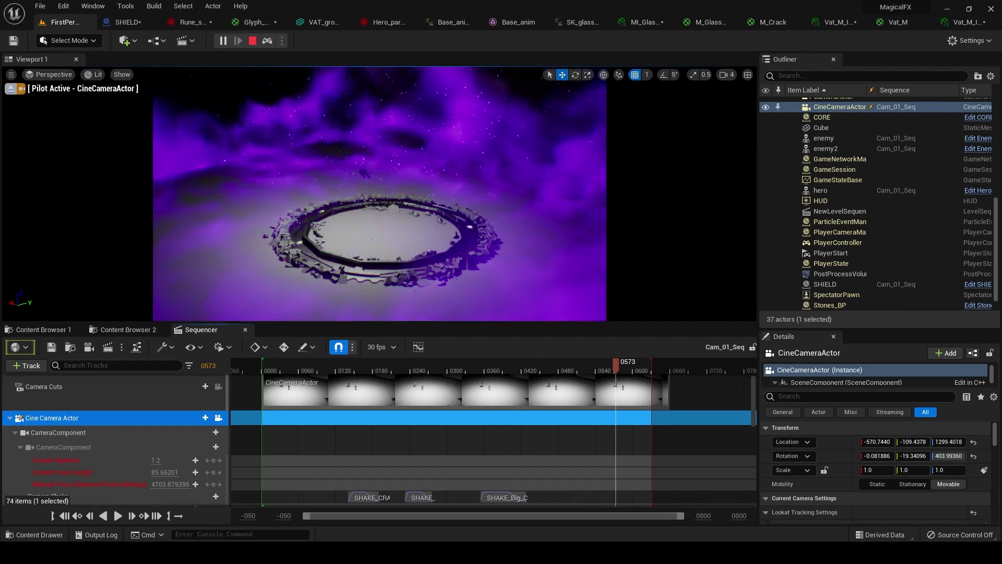
left_click(249, 42)
Return to the SHIELD blueprint and open Timeline_2, which drives the HEIGHT parameter, to inspect its curve
left_click(125, 22)
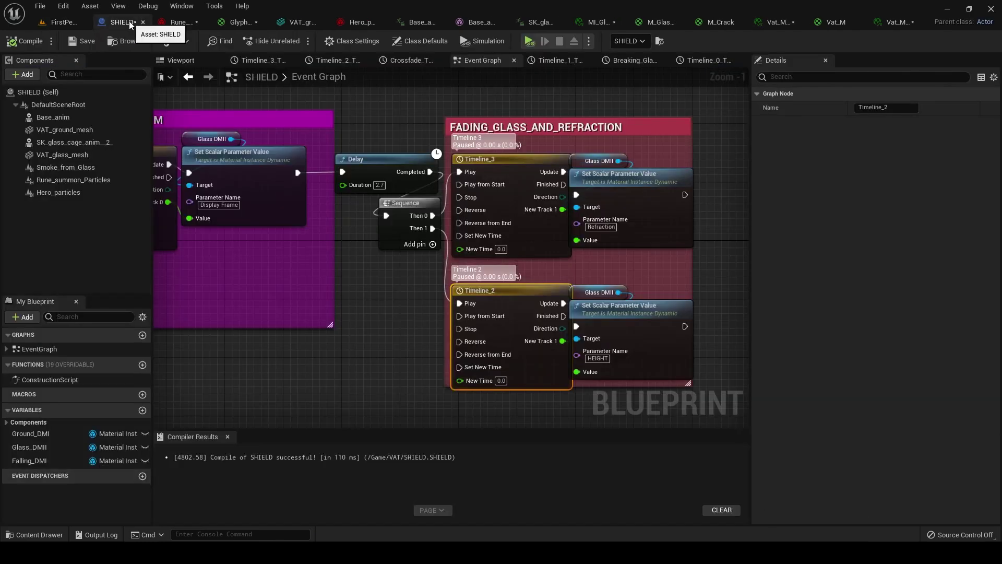
double_click(538, 360)
left_click(724, 262)
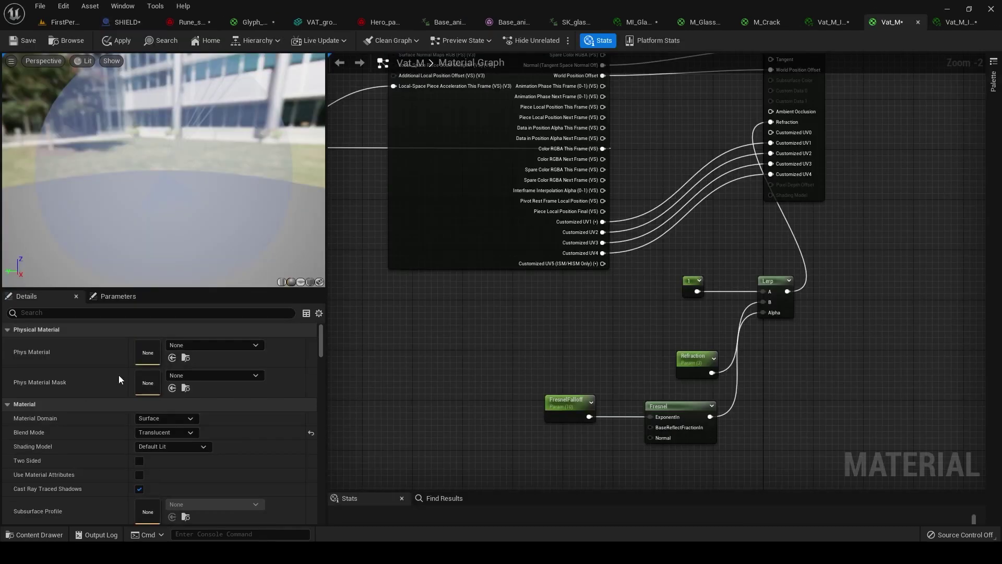
Trace the Vat_M material graph from the refraction nodes back to the HEIGHT parameter and its Add and Clamp nodes
right_click_drag(476, 305, 450, 332)
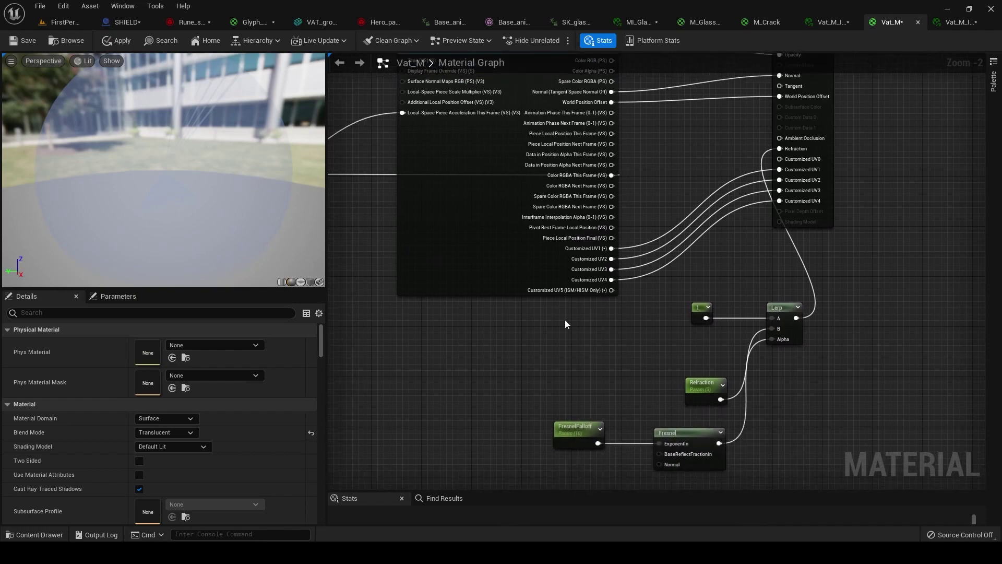
right_click_drag(553, 323, 559, 455)
scroll(508, 404, "down", 1)
right_click_drag(508, 405, 600, 359)
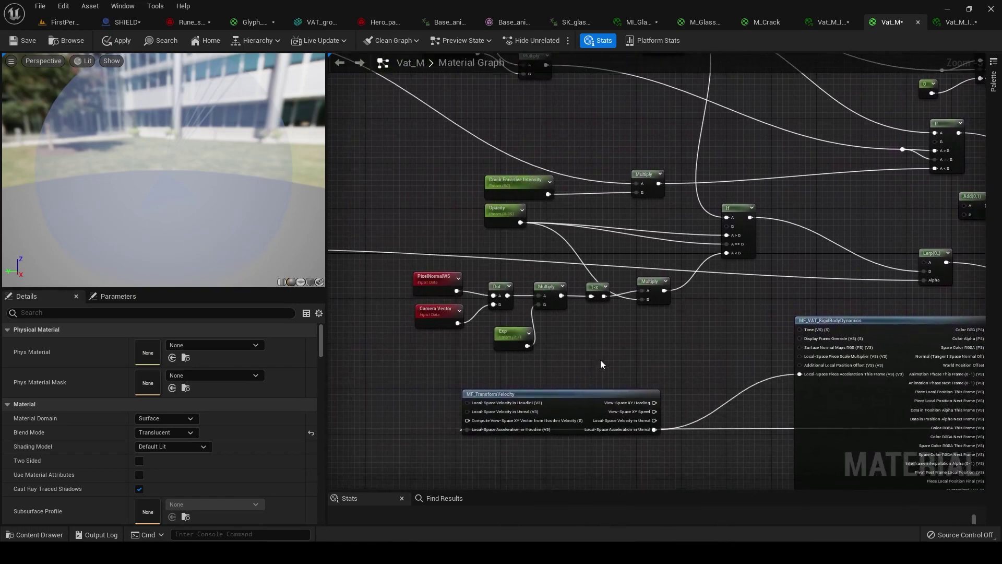
right_click_drag(438, 335, 729, 387)
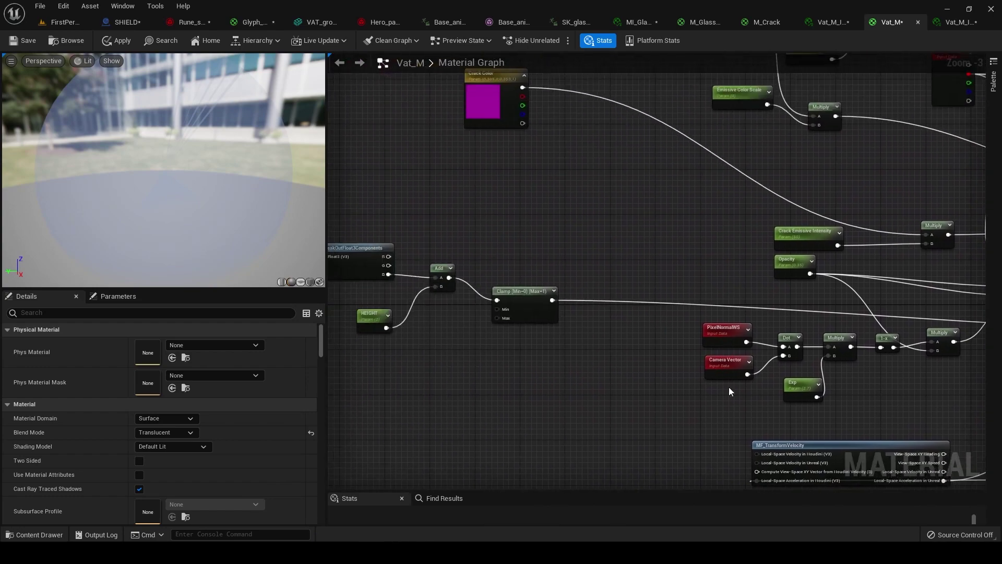
Inspect the HEIGHT parameter and the Absolute World Position, FADE, Divide, BreakOutFloat3Components, Add and Clamp nodes around it in the Vat_M graph
right_click_drag(520, 364, 804, 375)
scroll(472, 271, "up", 2)
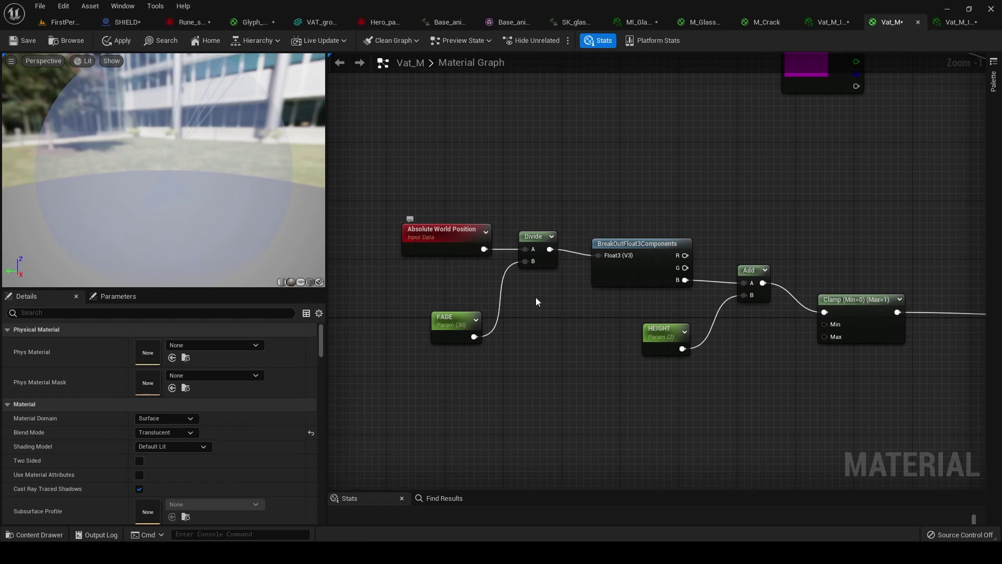
left_click(660, 332)
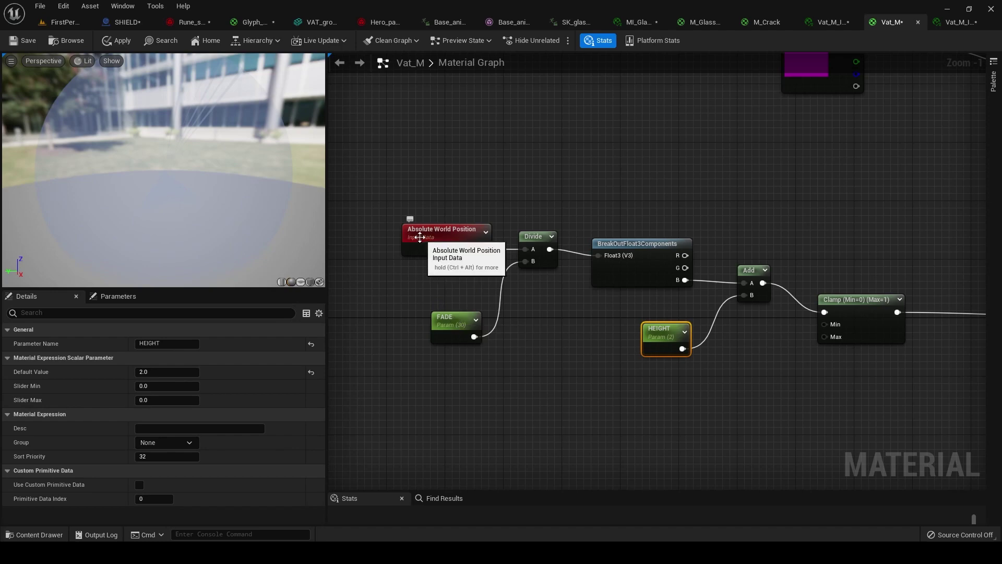
right_click_drag(552, 318, 484, 310)
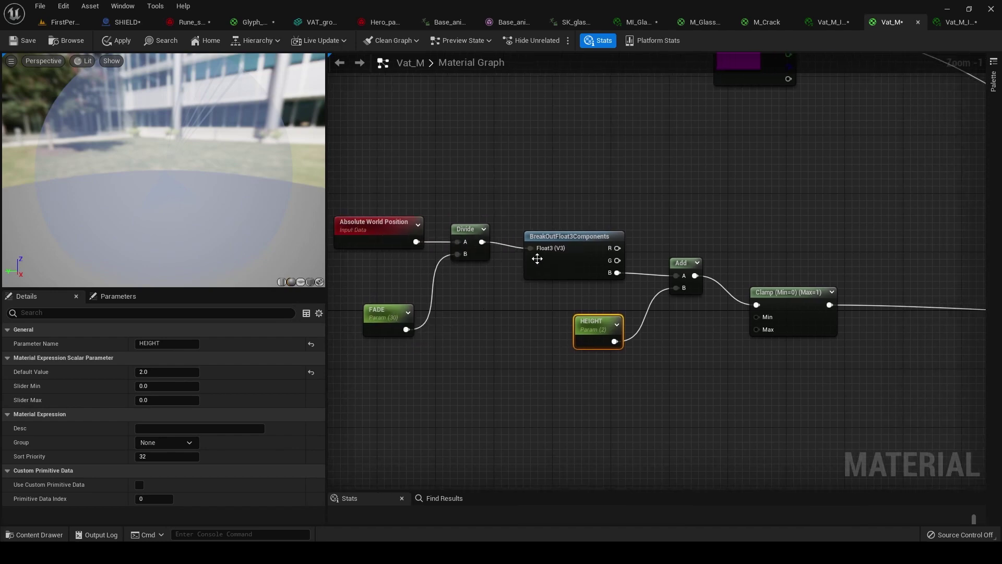
right_click_drag(556, 299, 497, 281)
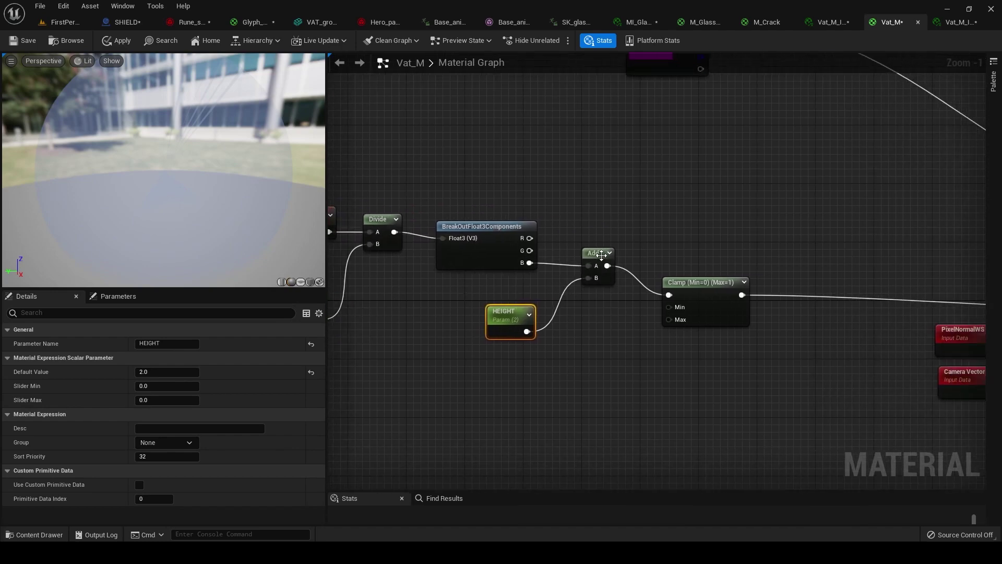
right_click_drag(612, 328, 540, 326)
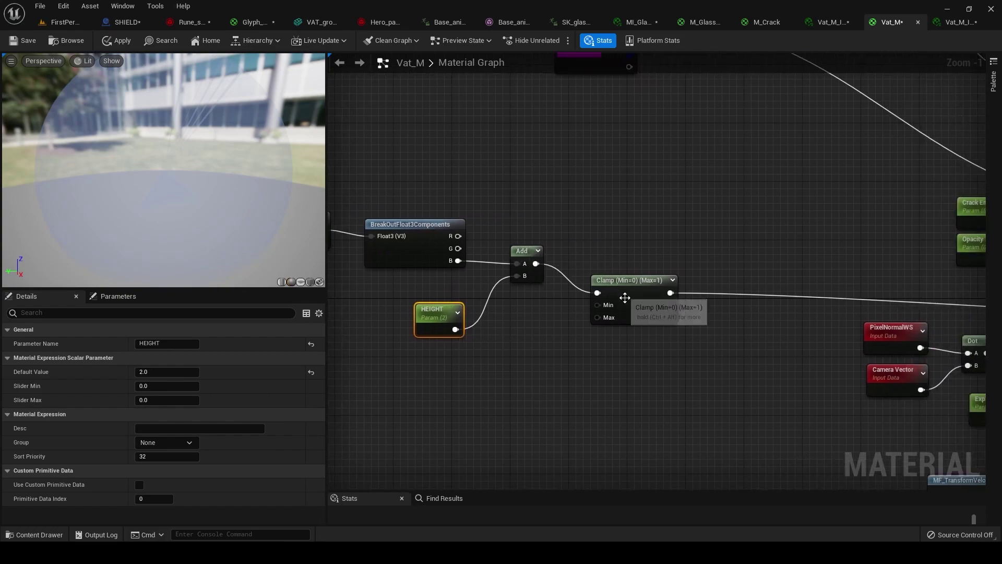
Follow the Clamp output to the Lerp node feeding the material's Opacity, and return to the HEIGHT parameter
right_click_drag(673, 343, 428, 325)
right_click_drag(689, 313, 409, 305)
right_click_drag(798, 314, 610, 301)
right_click_drag(698, 295, 555, 289)
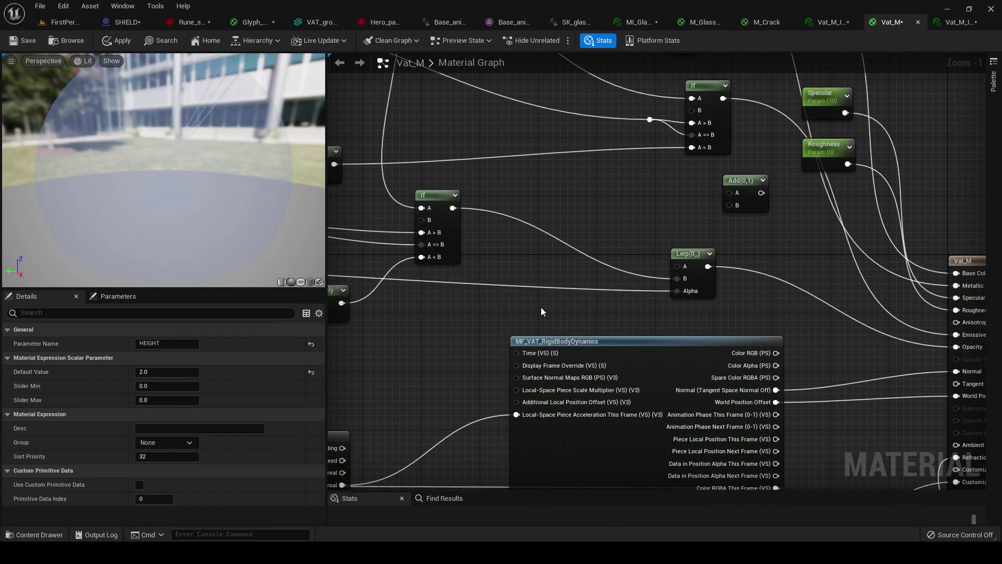
right_click_drag(541, 312, 797, 335)
right_click_drag(459, 316, 853, 336)
right_click_drag(496, 341, 789, 345)
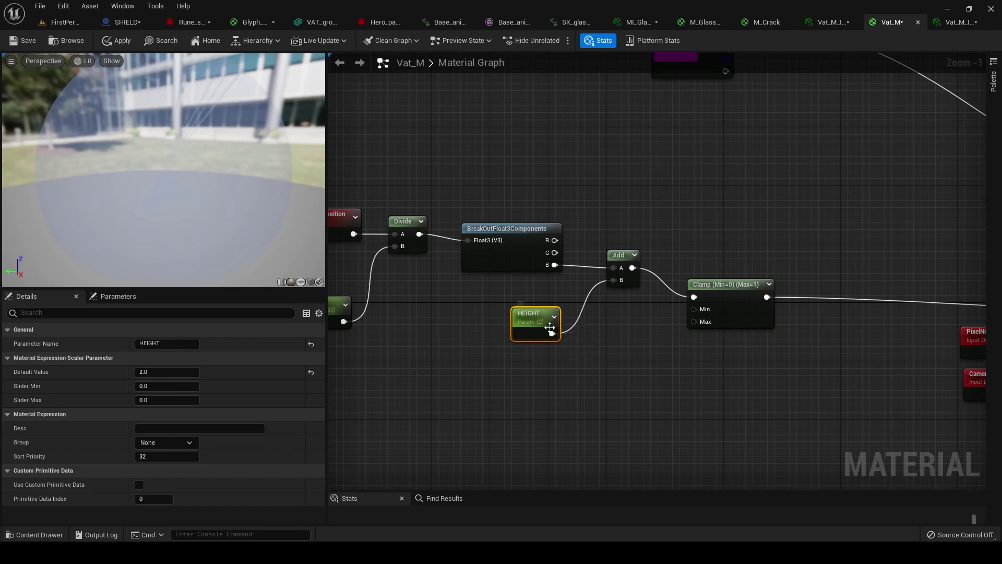
Review the crossfade, breaking-glass and fading sections in the SHIELD event graph, and go back to the level
left_click(135, 24)
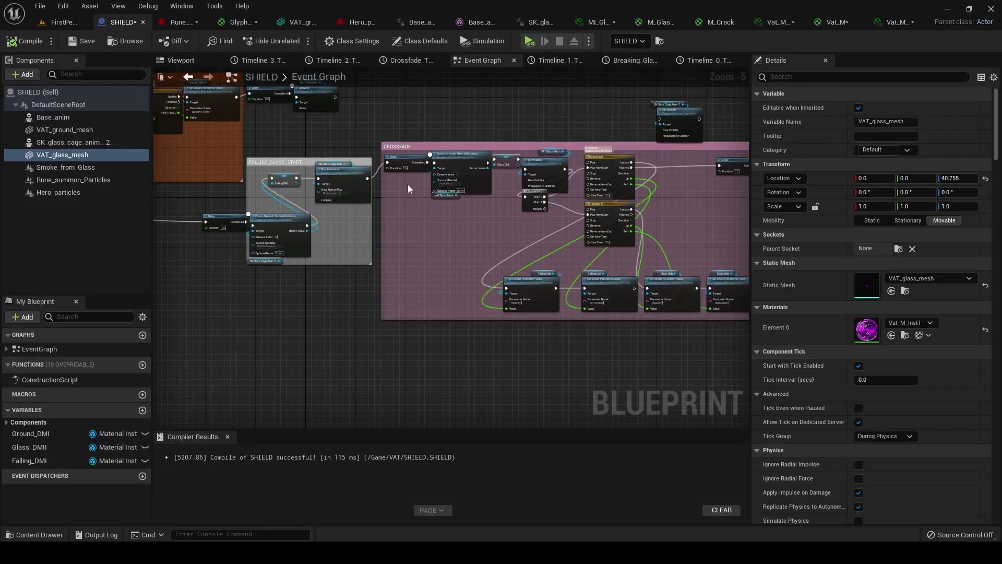
right_click_drag(558, 241, 238, 246)
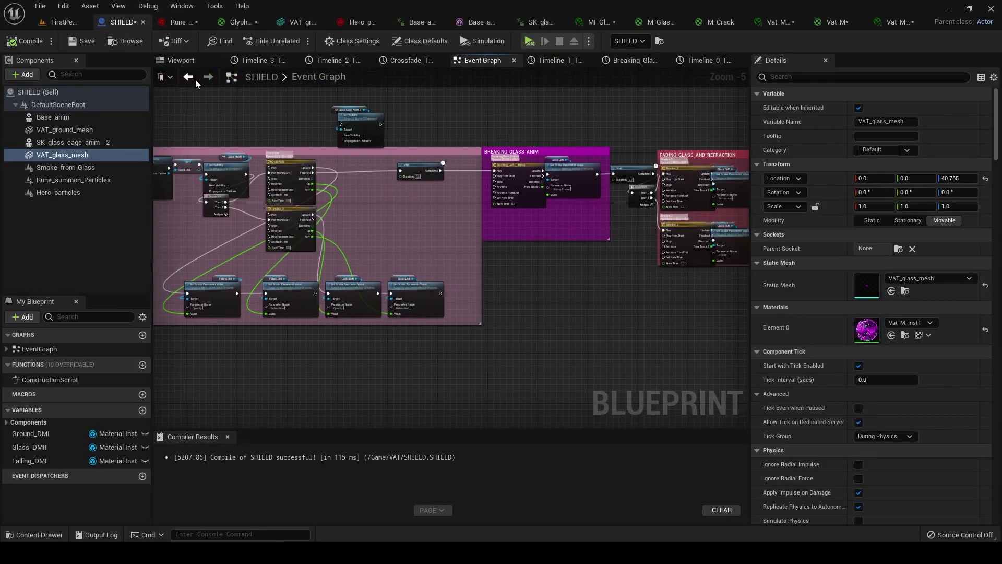
left_click(65, 24)
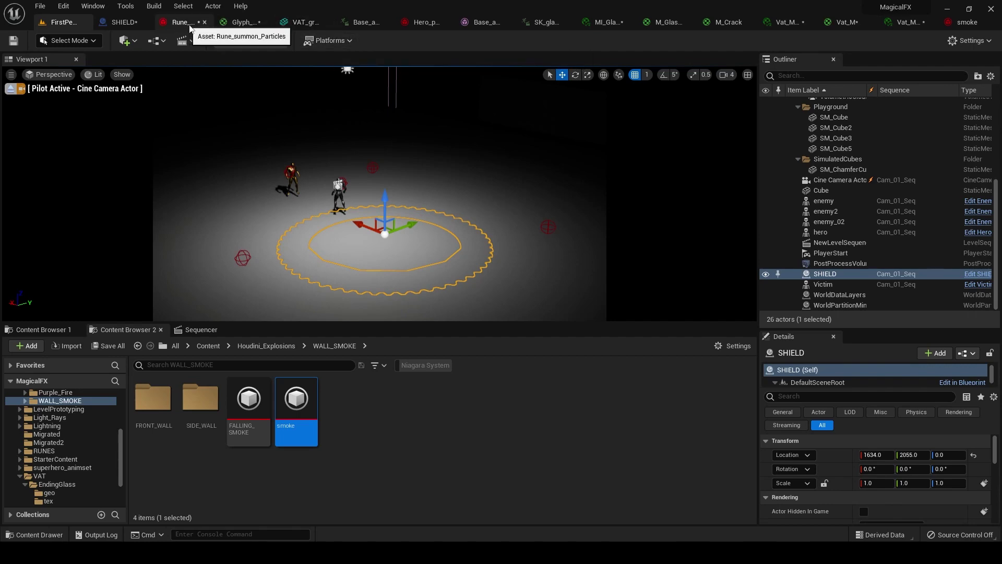
Select the Smoke_from_Glass component used in the SHIELD blueprint's Smoke section and open its assigned smoke Niagara system
left_click(117, 22)
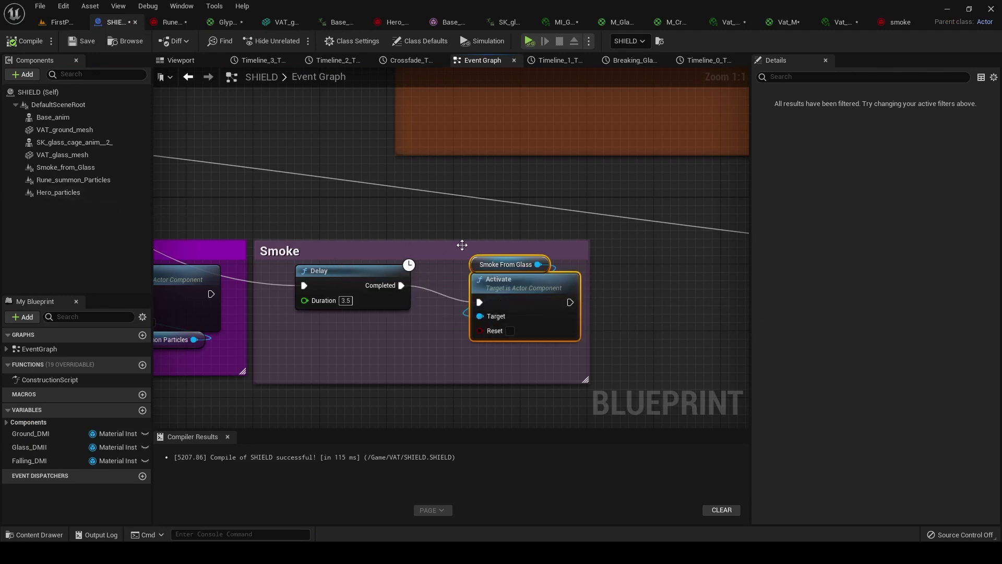
left_click(504, 265)
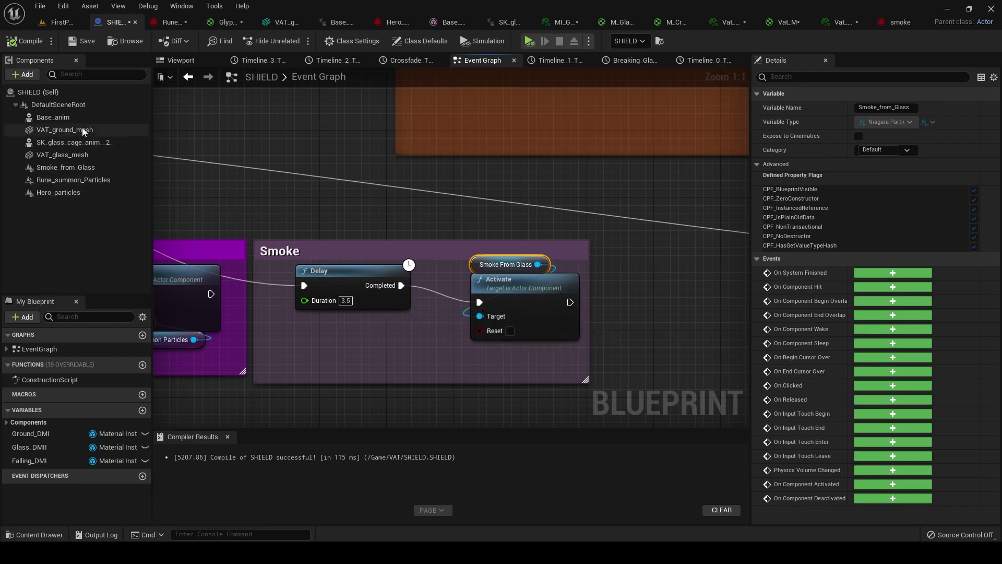
left_click(102, 168)
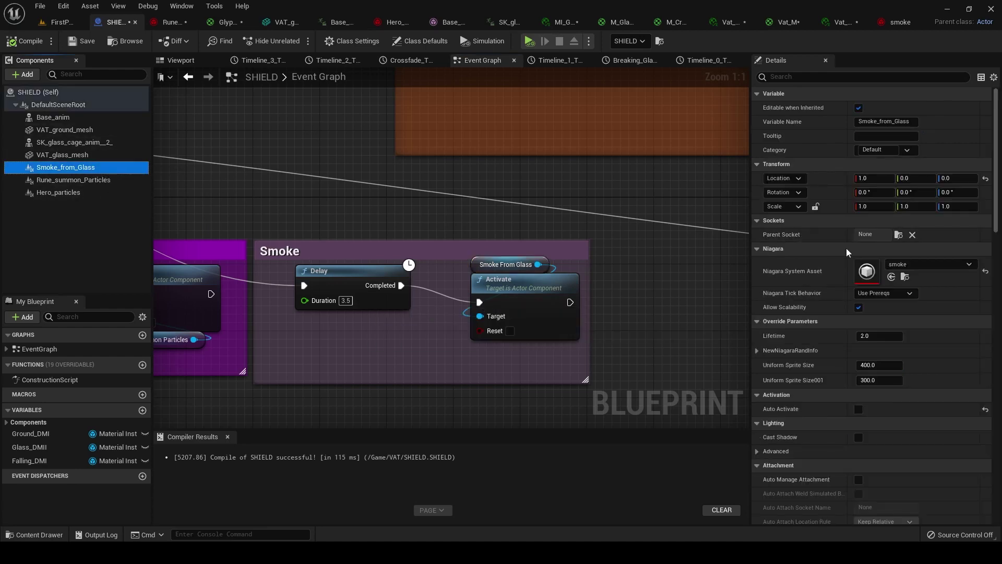
left_click(905, 277)
double_click(296, 400)
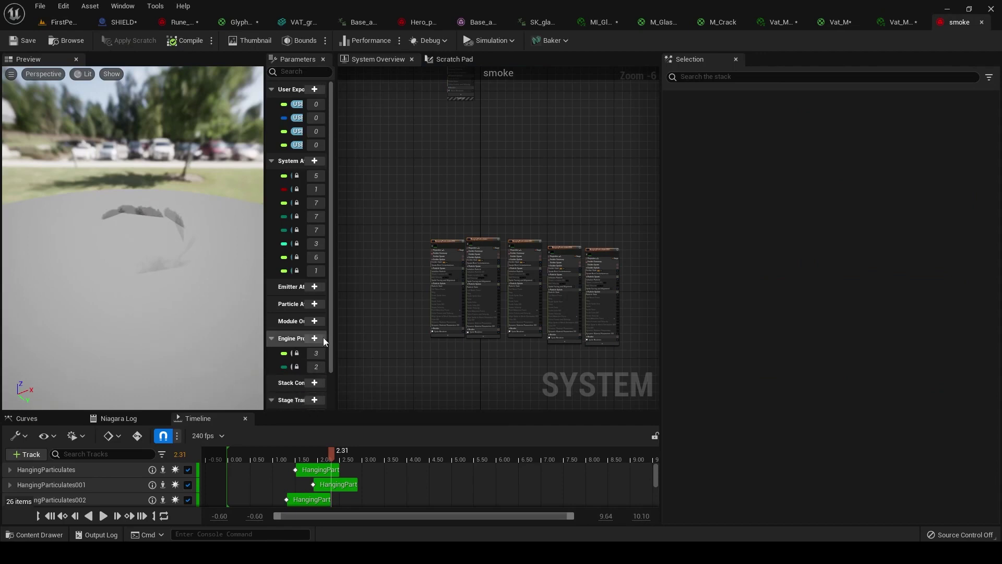
Scrub the smoke system to 2.60 and inspect the HangingParticulates002 emitter's burst spawn, particle initialization and sprite facing modules
left_click_drag(238, 456, 344, 459)
scroll(463, 264, "up", 3)
scroll(462, 264, "up", 3)
left_click(394, 270)
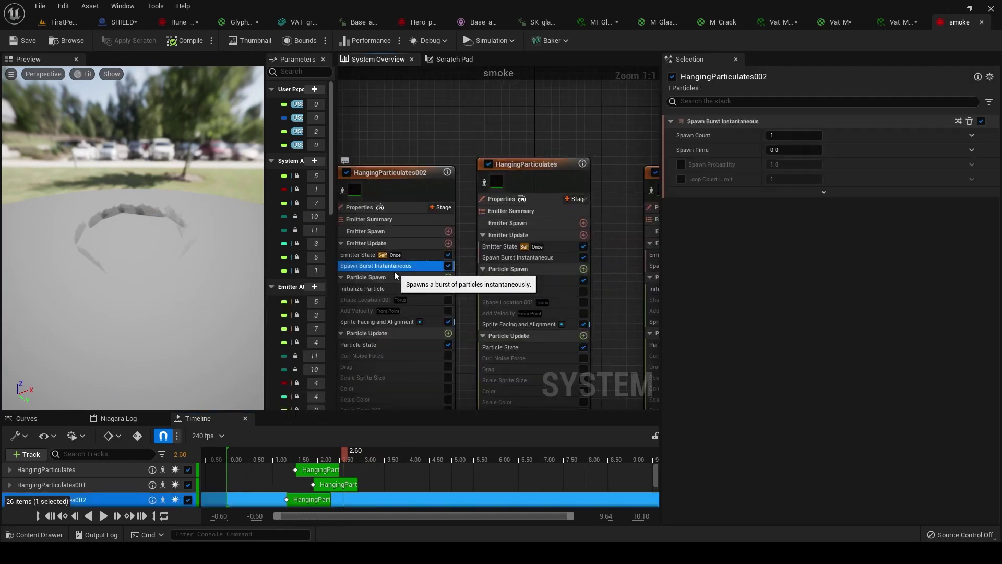
left_click(409, 289)
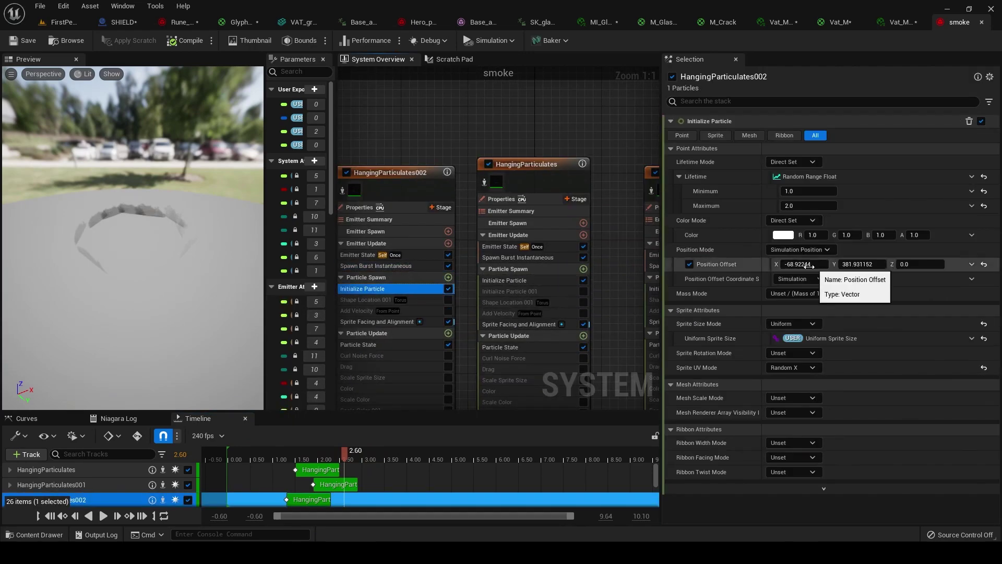
left_click(396, 323)
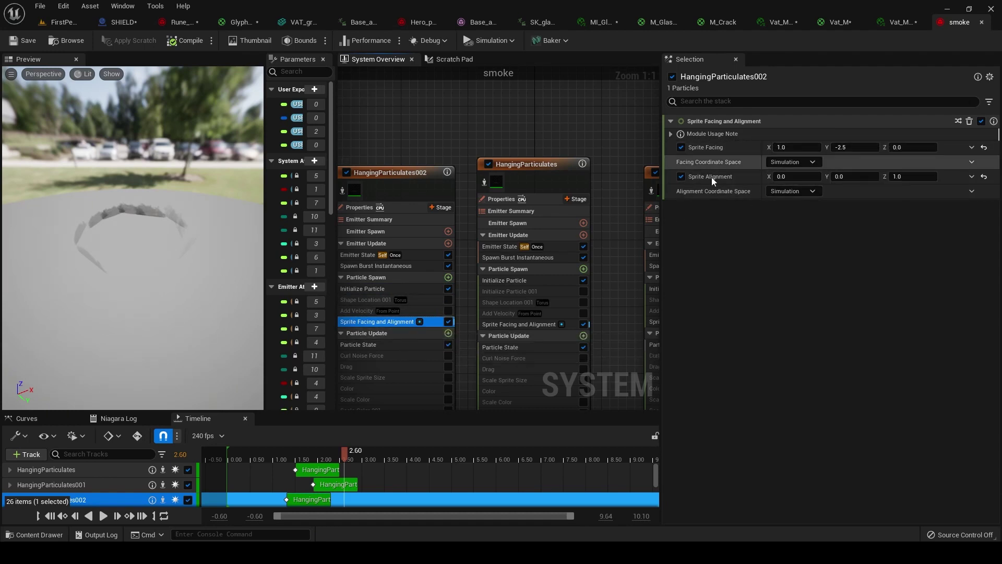
right_click_drag(464, 296, 513, 216)
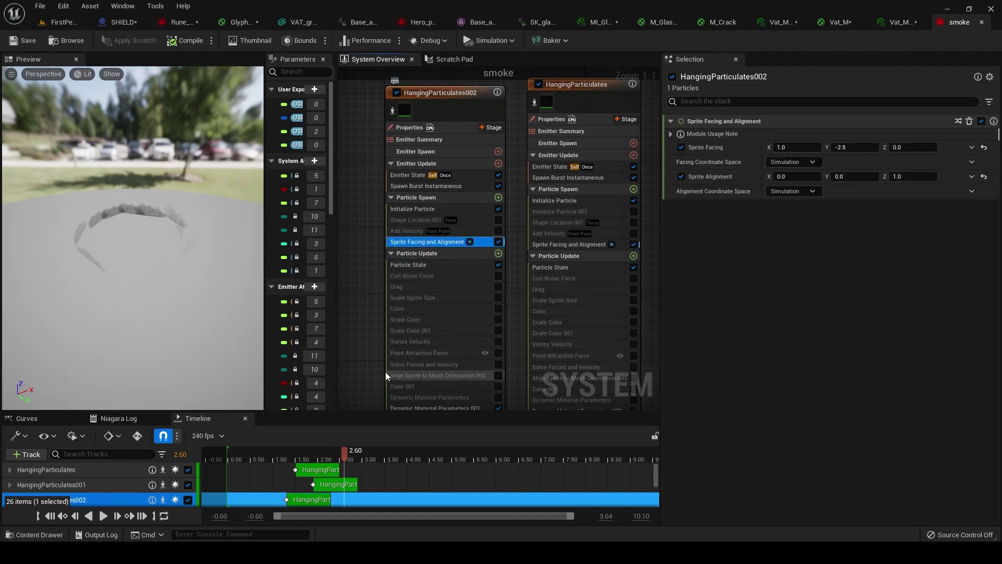
right_click_drag(363, 359, 370, 322)
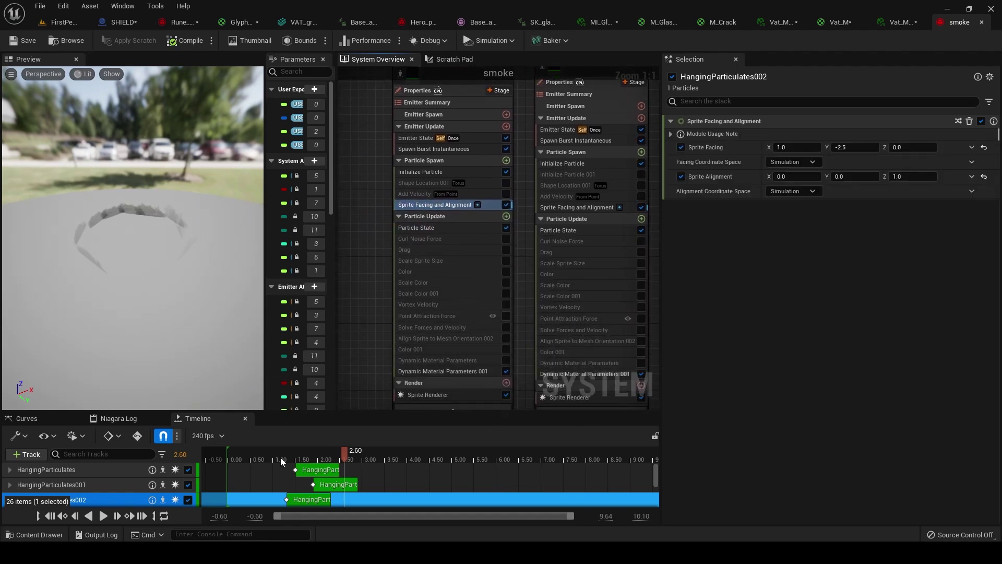
Play the smoke system from near its start, pause it, and scrub repeatedly to examine the ring of smoke sprites
left_click_drag(244, 454, 233, 454)
key("space")
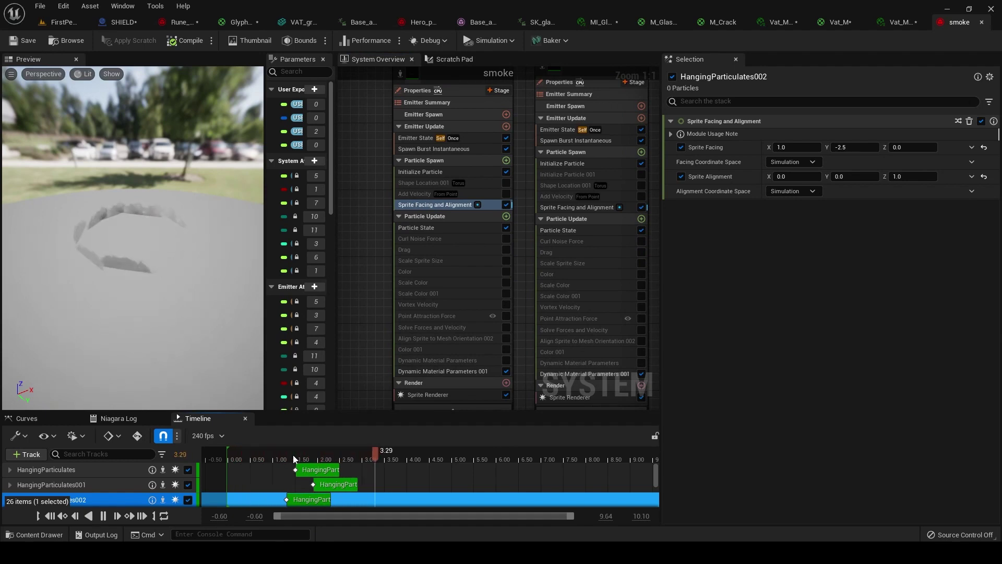
key("space")
left_click_drag(281, 457, 365, 466)
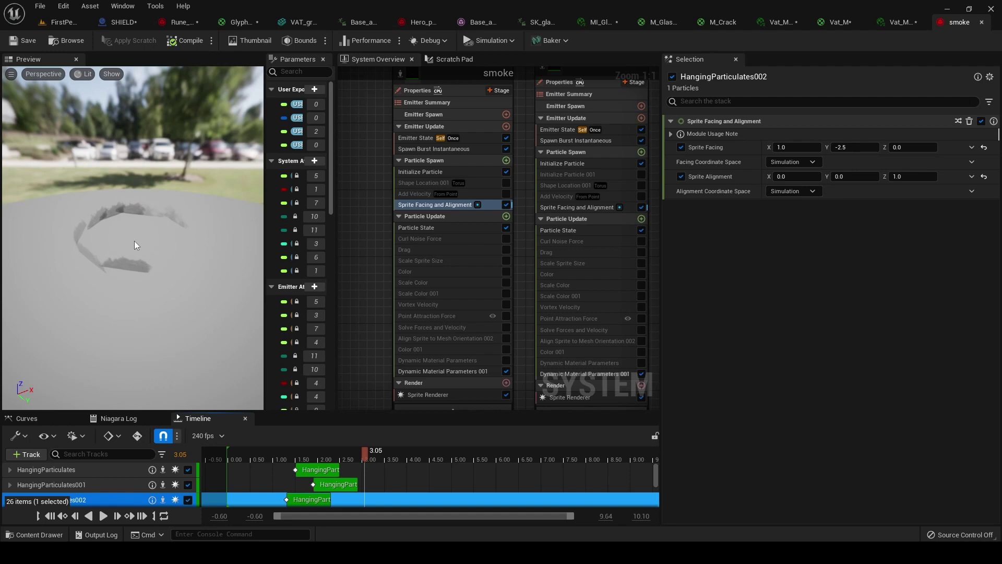
left_click_drag(255, 450, 351, 454)
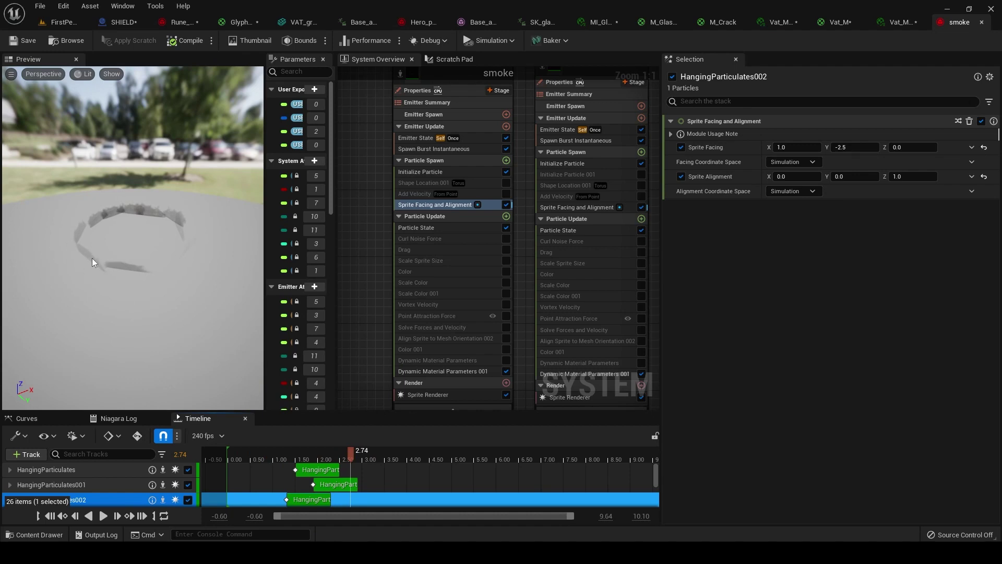
left_click_drag(279, 450, 362, 455)
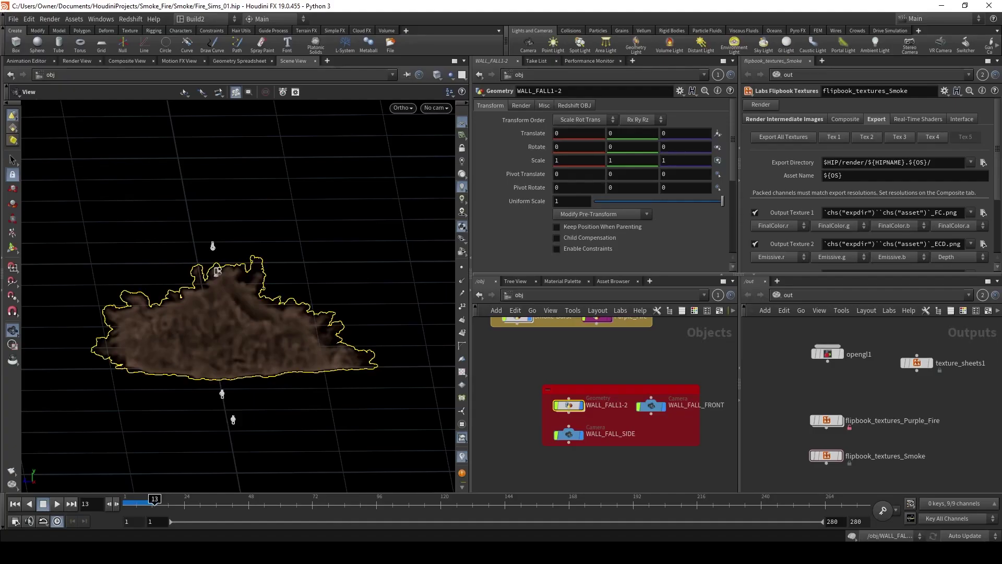
In Houdini, open the WALL_FALL1-2 geometry network and display the circle1 node with its parameters
scroll(575, 407, "up", 2)
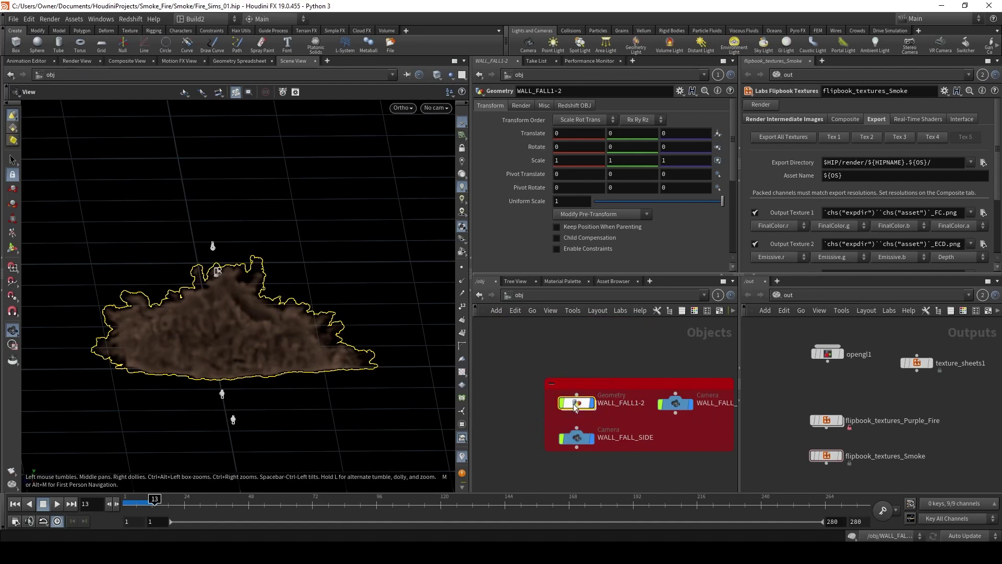
double_click(576, 408)
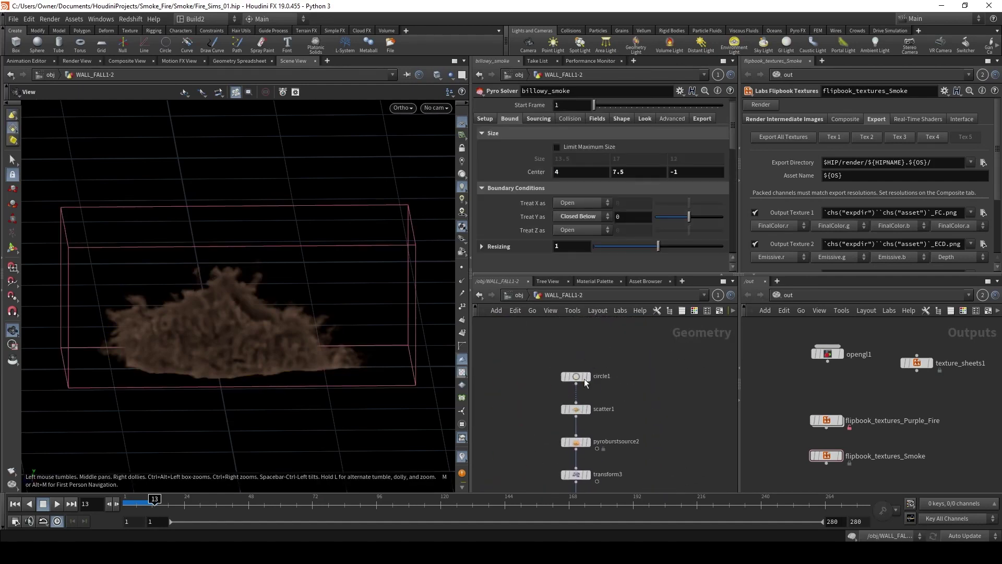
left_click(587, 377)
left_click(576, 377)
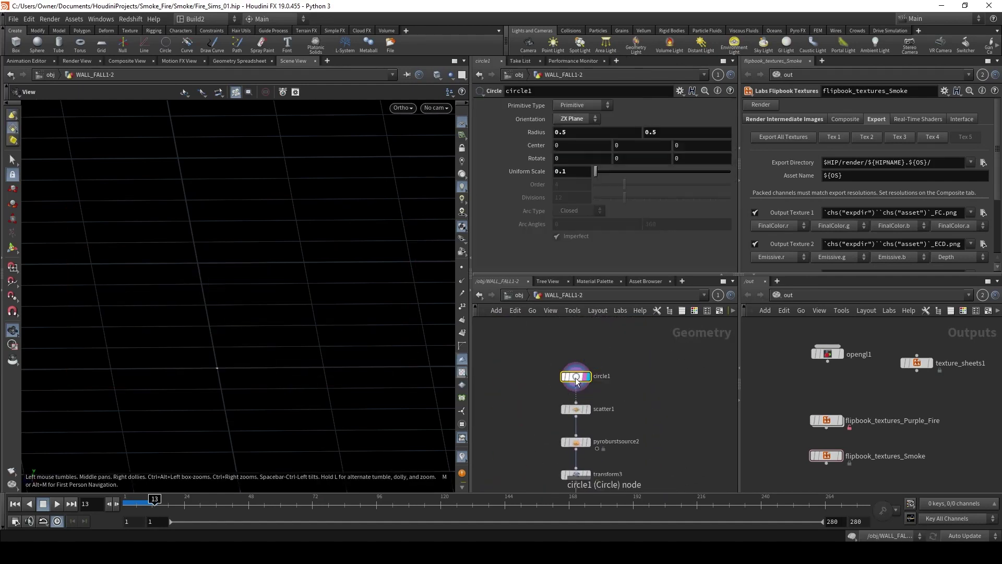
Display the scatter1 node and review its point count and relaxation settings
middle_click_drag(506, 410, 506, 366)
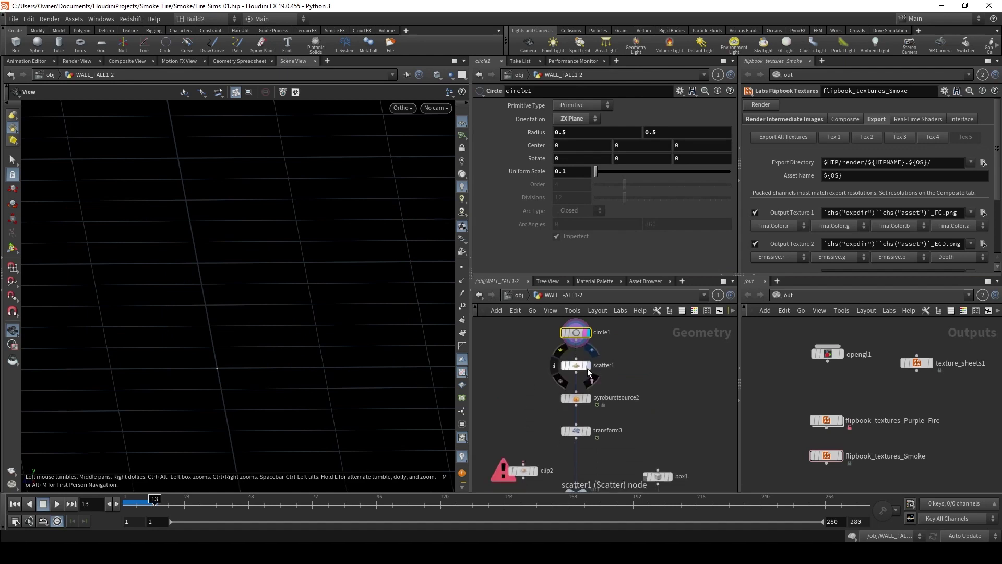
left_click(582, 369)
left_click(587, 366)
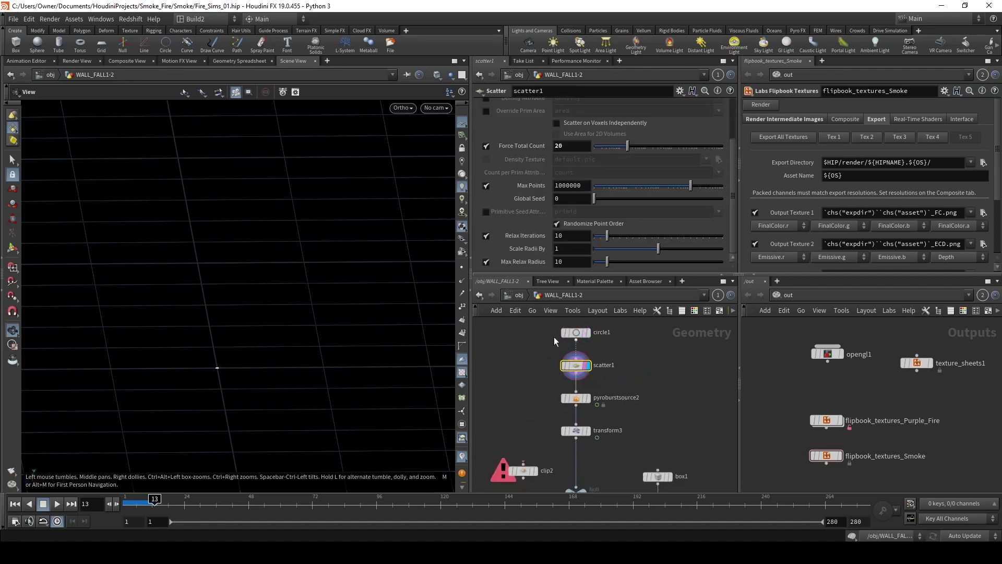
scroll(506, 246, "up", 2)
scroll(507, 246, "down", 1)
Display the pyroburstsource2 node and review its Burst Shape settings, including the shape and trailing parameters
left_click(569, 396)
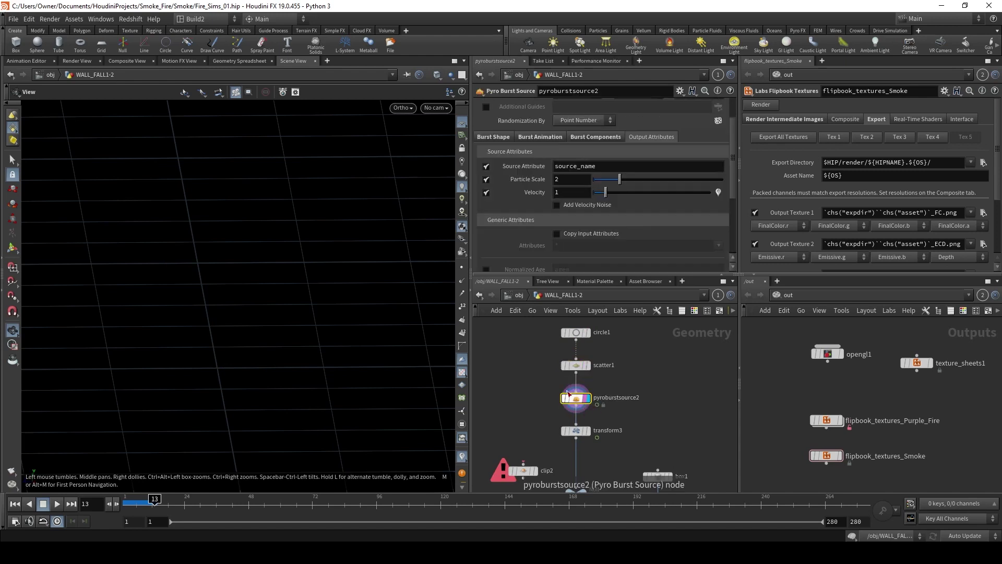
scroll(514, 236, "down", 3)
left_click(501, 107)
scroll(513, 209, "up", 3)
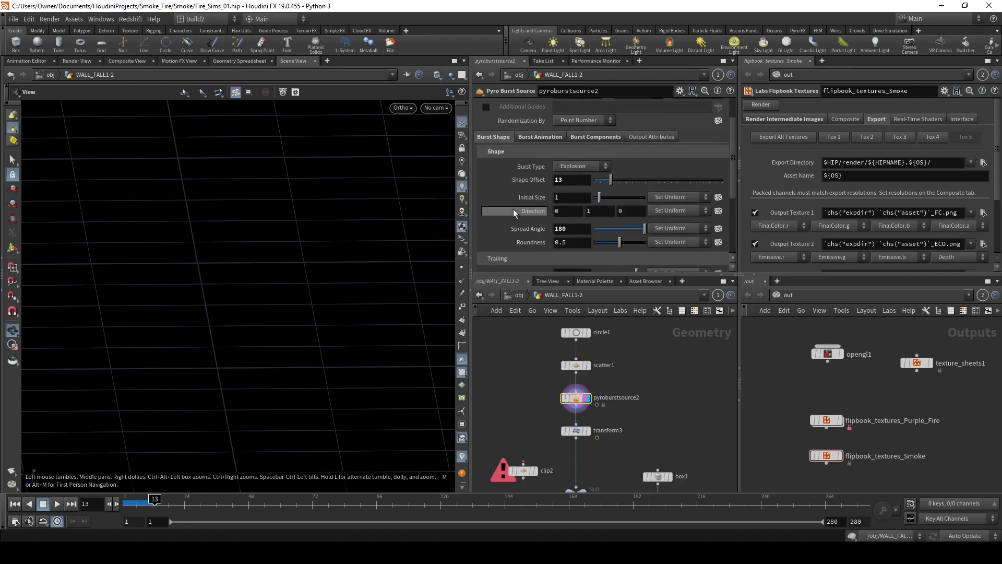
scroll(510, 209, "down", 3)
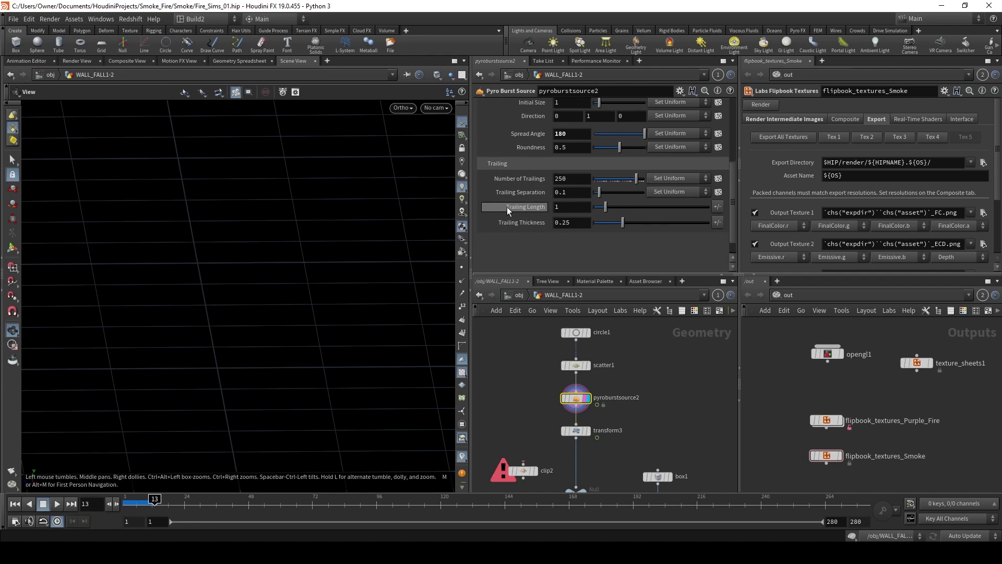
scroll(506, 205, "up", 3)
Review the Burst Animation, Burst Components and Output Attributes settings of pyroburstsource2
left_click(523, 144)
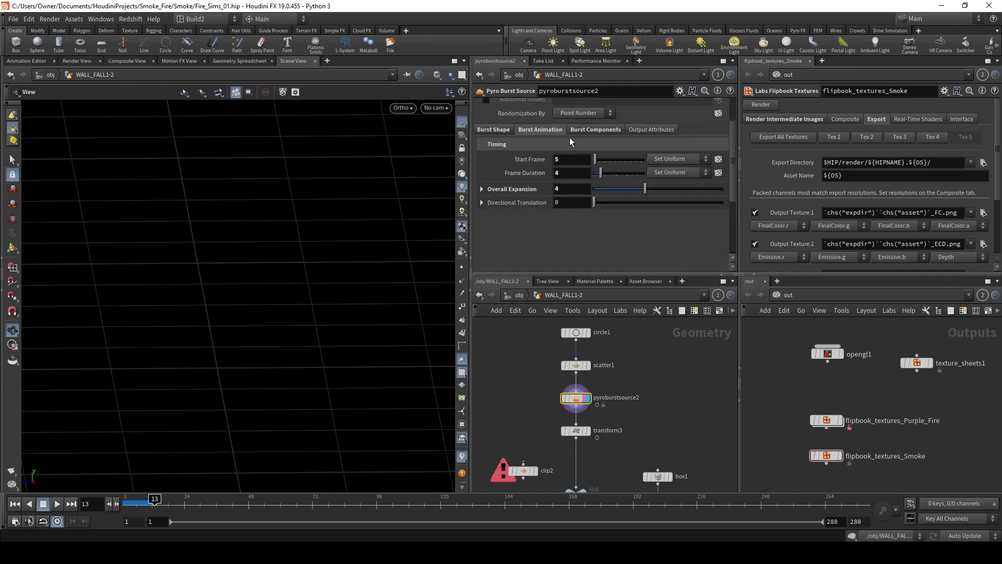
left_click(605, 131)
scroll(528, 218, "down", 3)
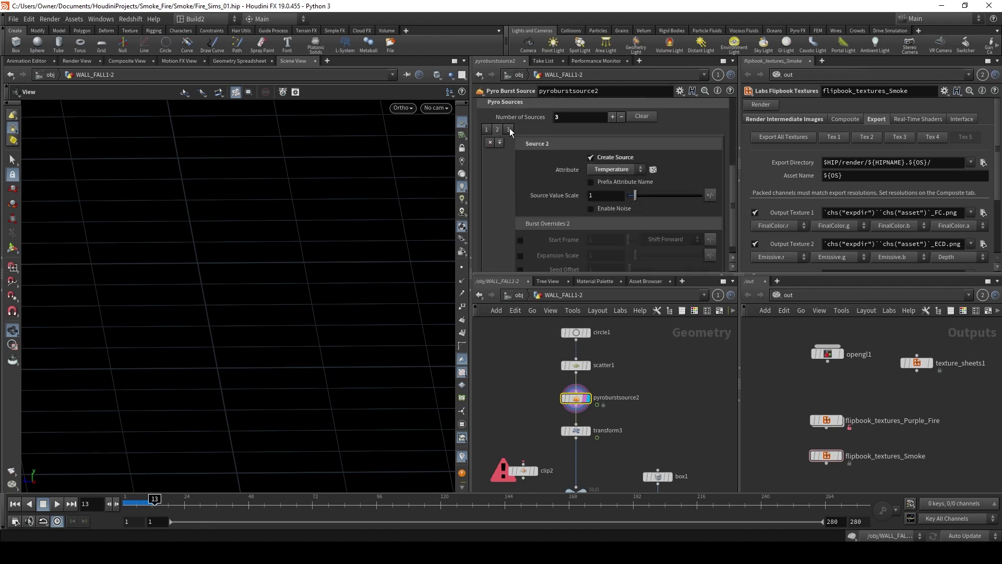
scroll(533, 213, "down", 6)
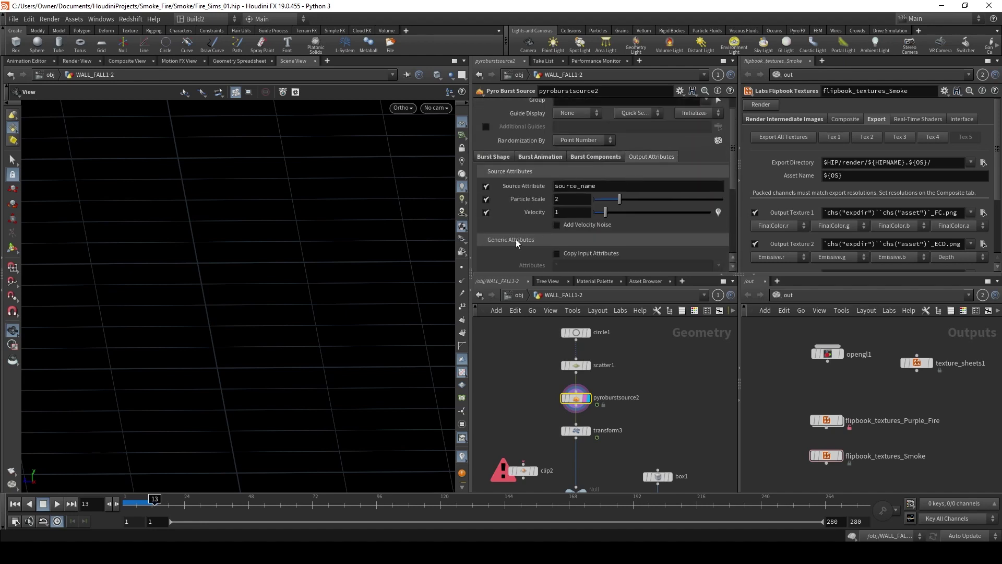
scroll(513, 249, "down", 1)
Display the transform3 node with its parameters and inspect the scaled burst points at frame 7
middle_click_drag(527, 382, 538, 344)
left_click(605, 409)
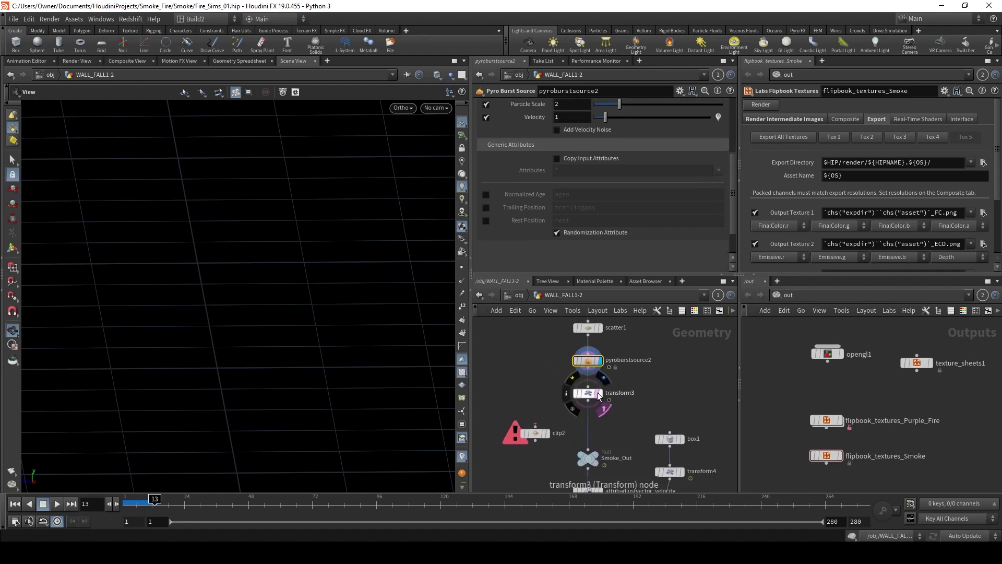
left_click(604, 378)
left_click(591, 396)
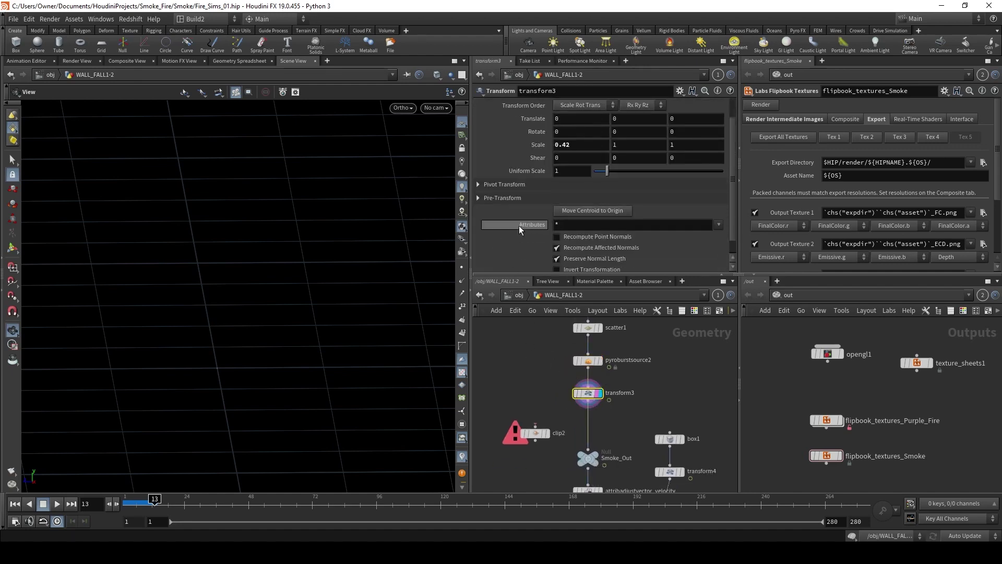
left_click_drag(155, 502, 139, 501)
left_click_drag(157, 356, 218, 361)
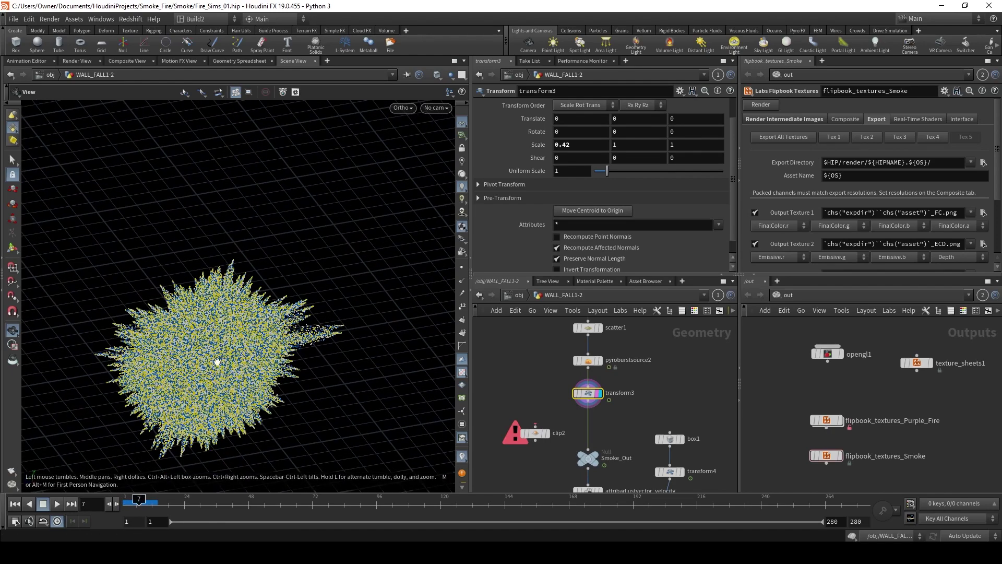
Open the attribadjustvector_velocity node's parameters and review its initial vector, adjustment, noise pattern and animation settings
middle_click_drag(557, 397, 544, 313)
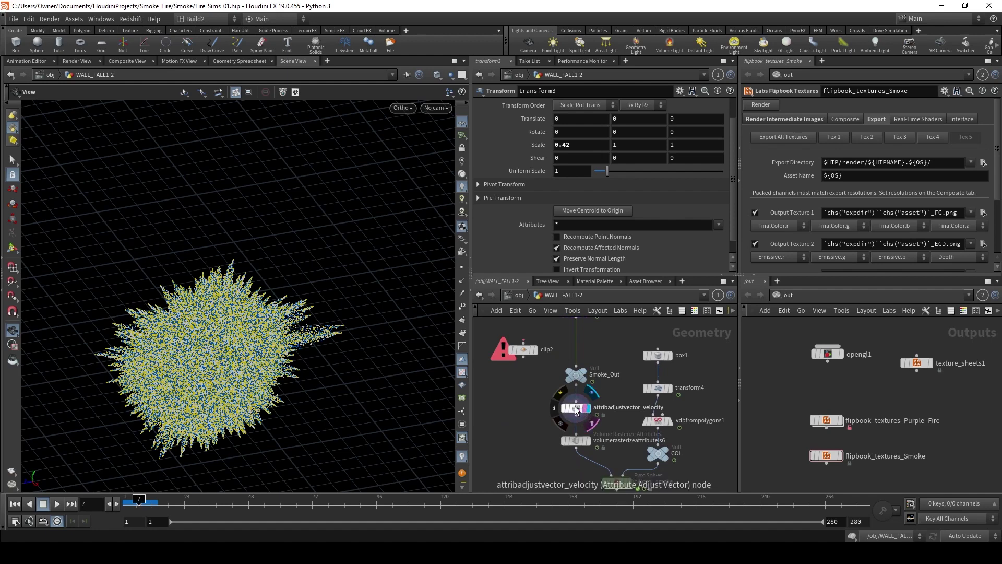
left_click(581, 412)
scroll(507, 200, "down", 10)
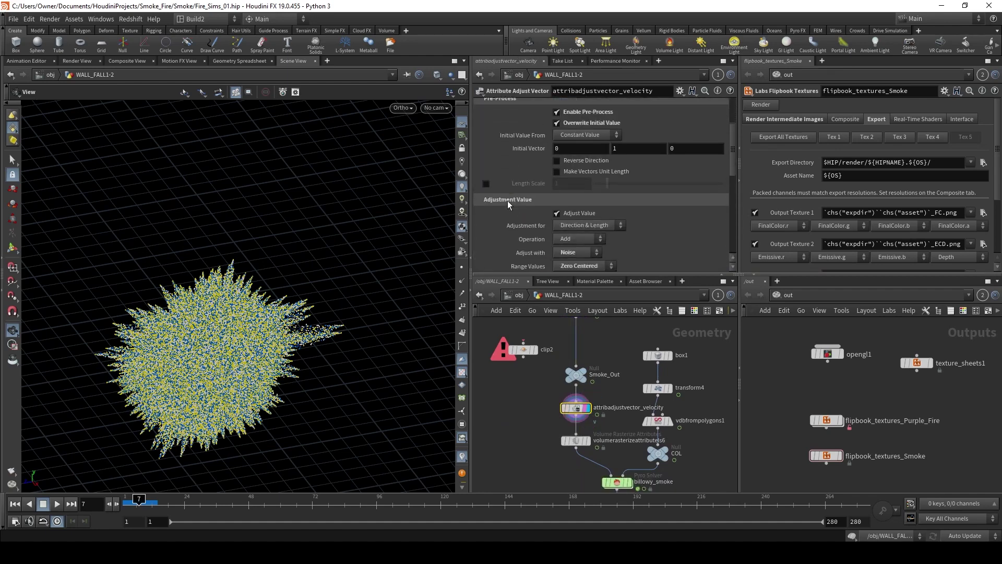
scroll(508, 203, "down", 5)
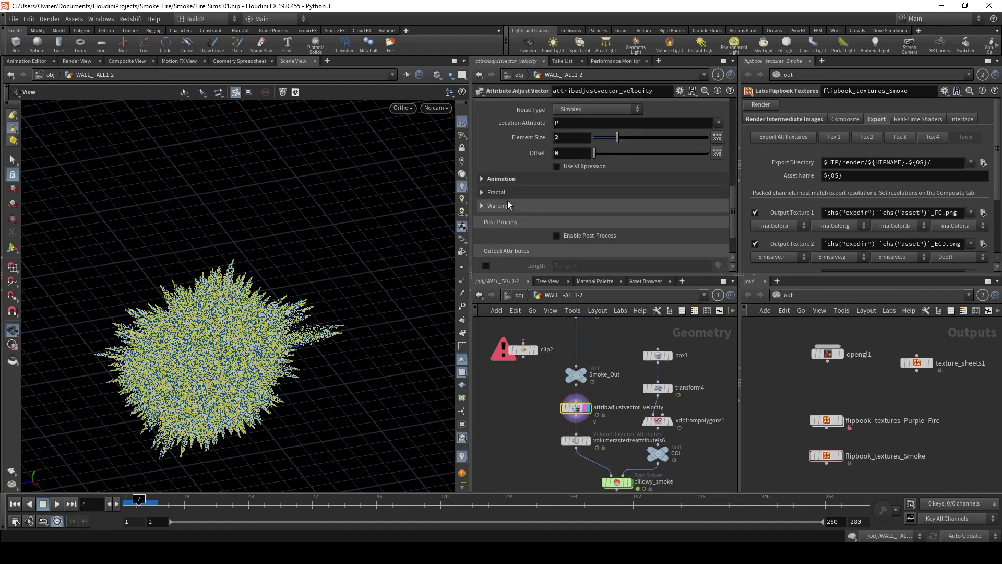
scroll(494, 151, "up", 4)
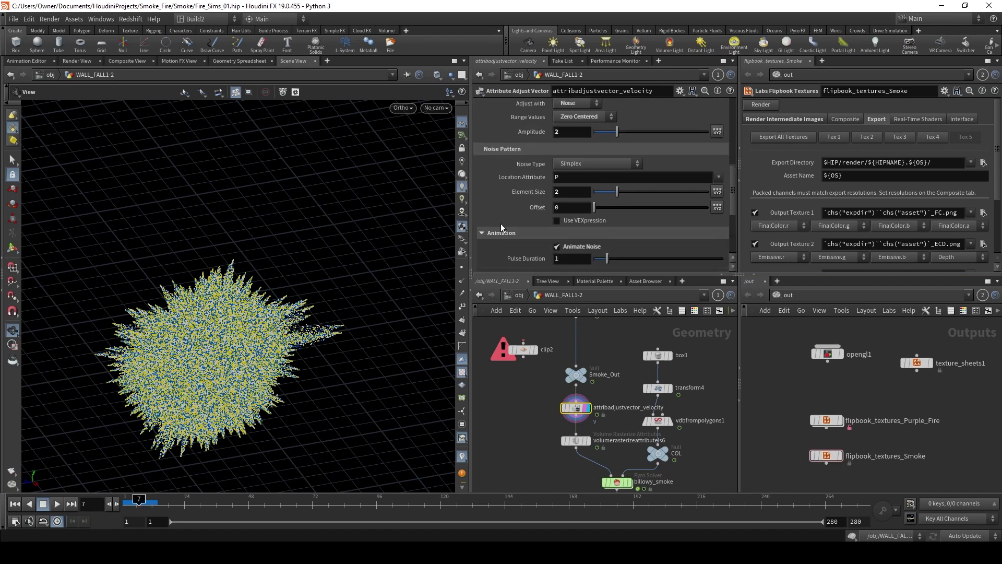
Display the volumerasterizeattributes6 node at the first frame and review its rasterization, velocity blur and coverage settings
middle_click_drag(534, 428, 536, 402)
mouse_move(594, 416)
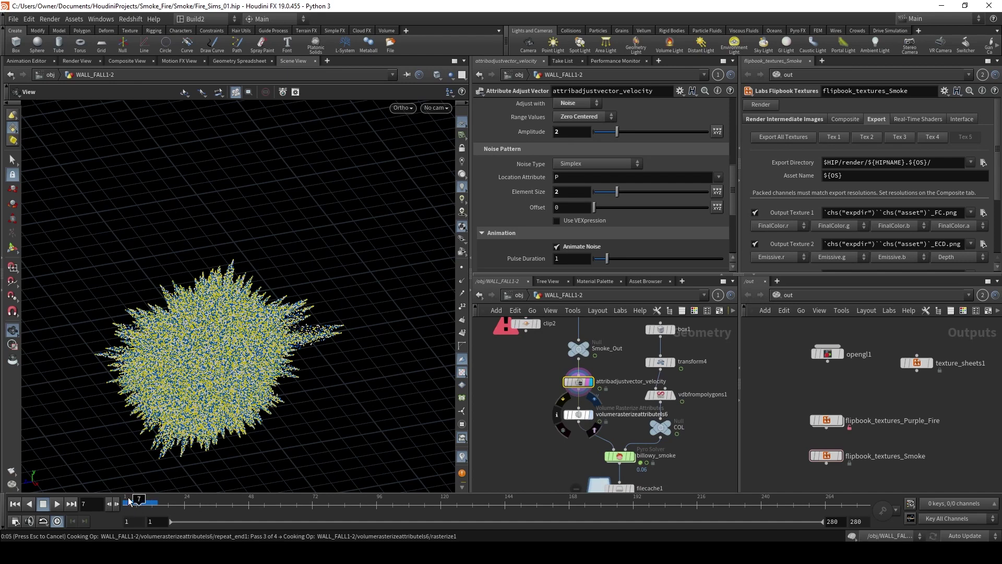
left_click(16, 504)
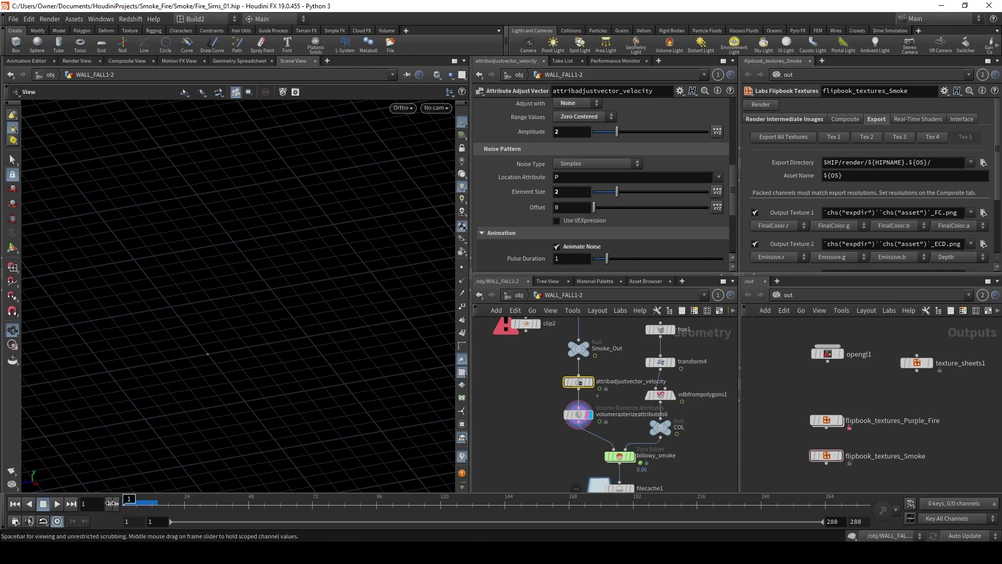
left_click(583, 416)
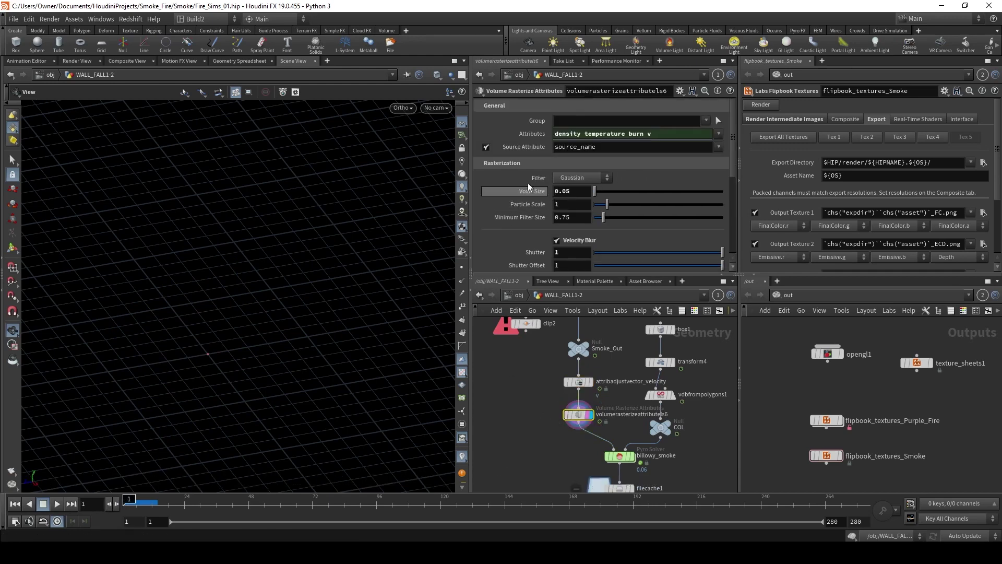
scroll(532, 219, "down", 3)
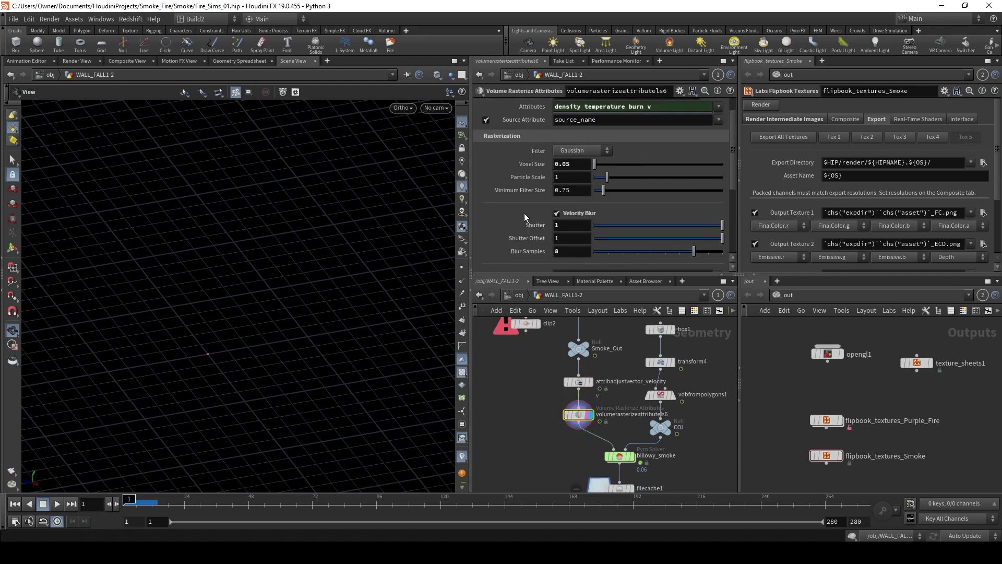
scroll(522, 208, "down", 3)
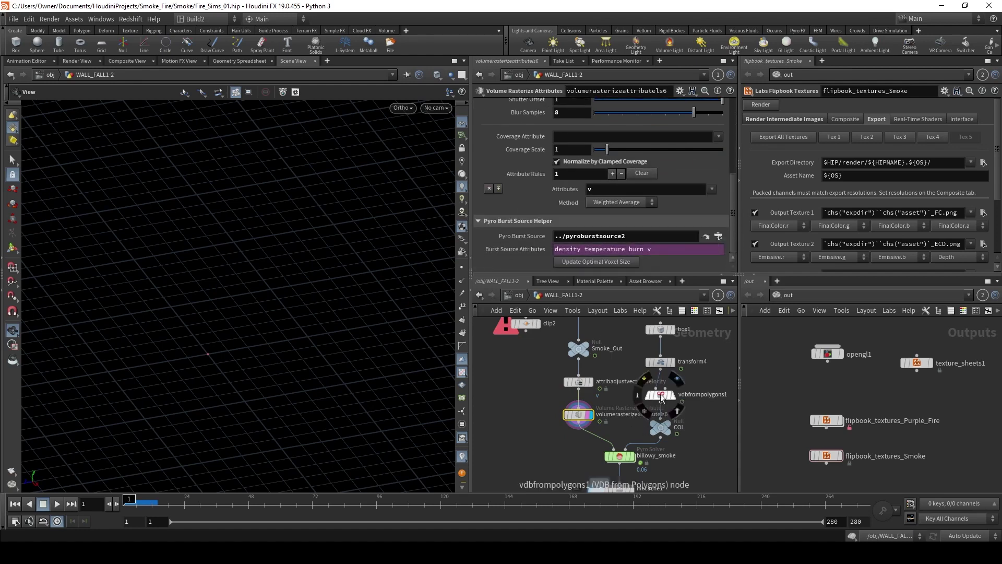
Display the filecache1 node with its parameters and inspect the cached smoke burst at frame 10 from several angles
middle_click_drag(634, 370, 620, 430)
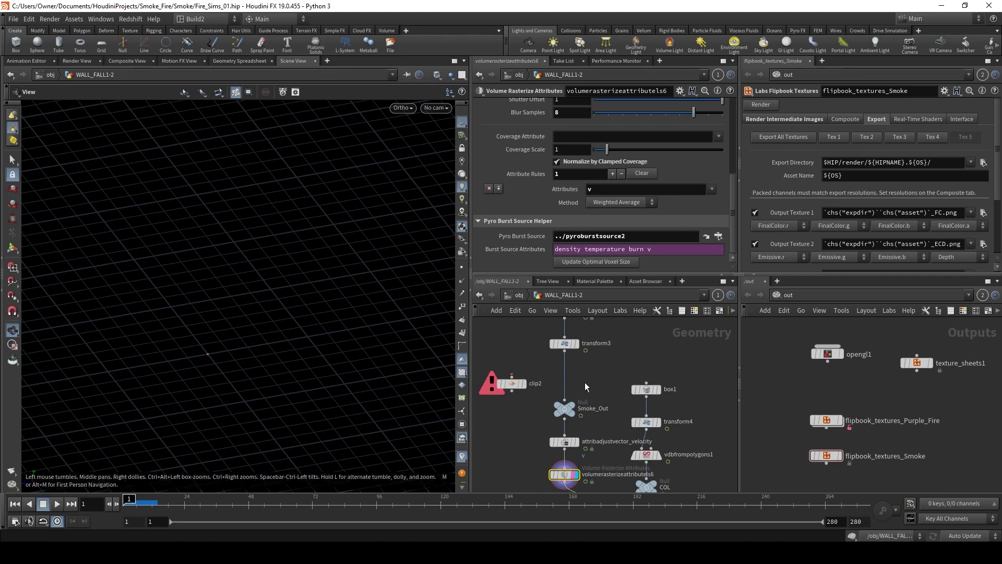
middle_click_drag(634, 447, 639, 388)
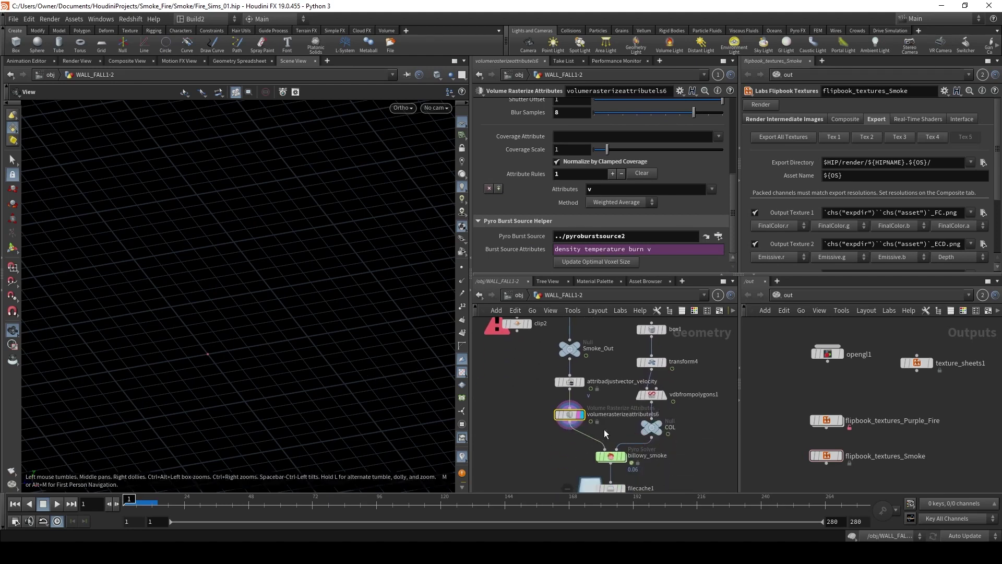
middle_click_drag(605, 433, 608, 385)
left_click(622, 441)
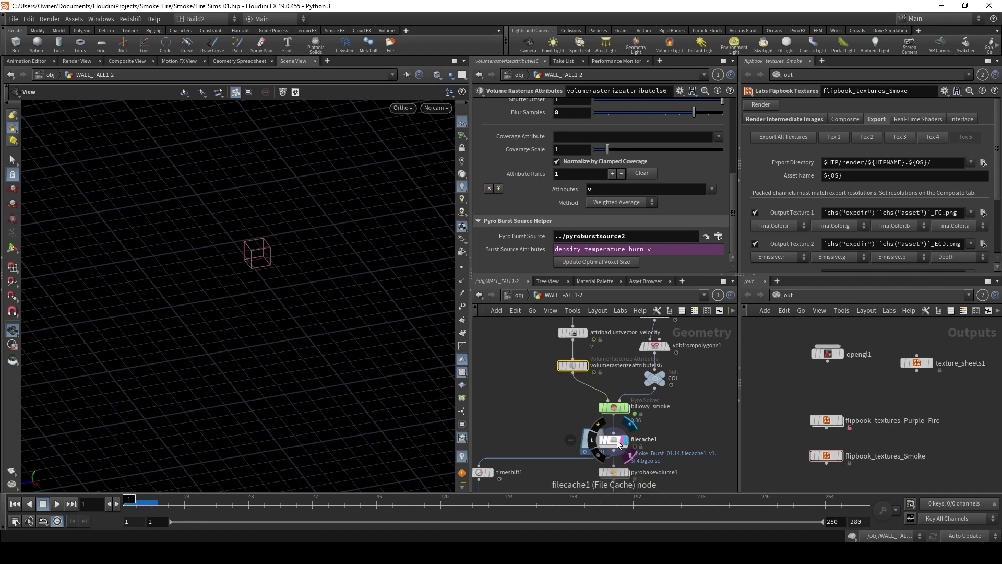
left_click(617, 444)
left_click_drag(170, 502, 248, 500)
left_click_drag(126, 503, 146, 504)
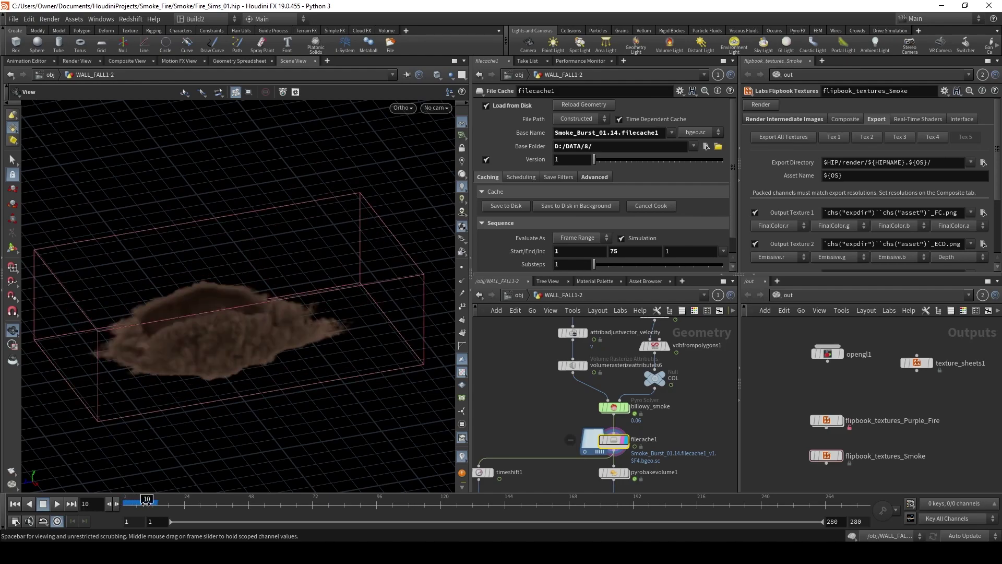
left_click_drag(193, 345, 173, 354)
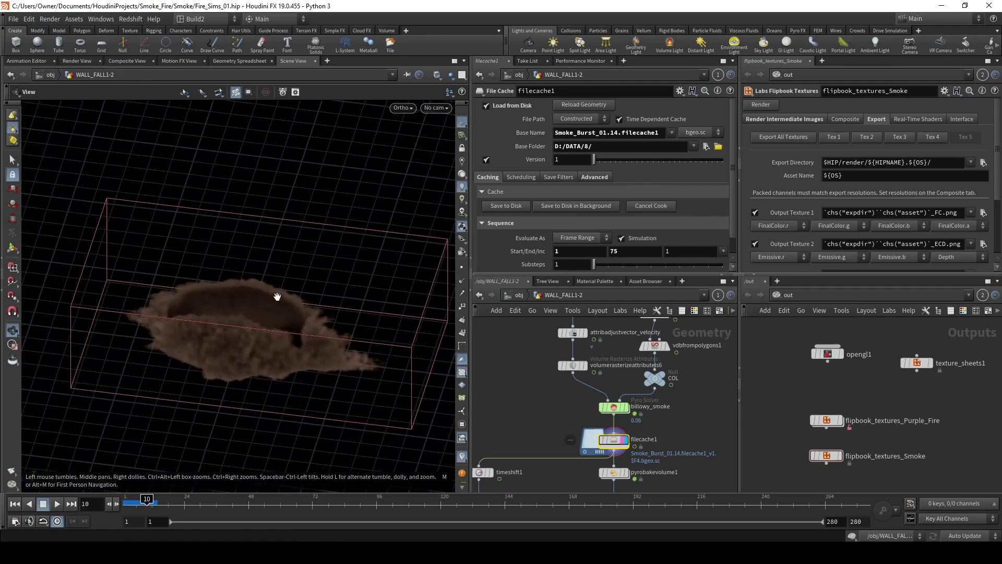
left_click_drag(280, 343, 192, 348)
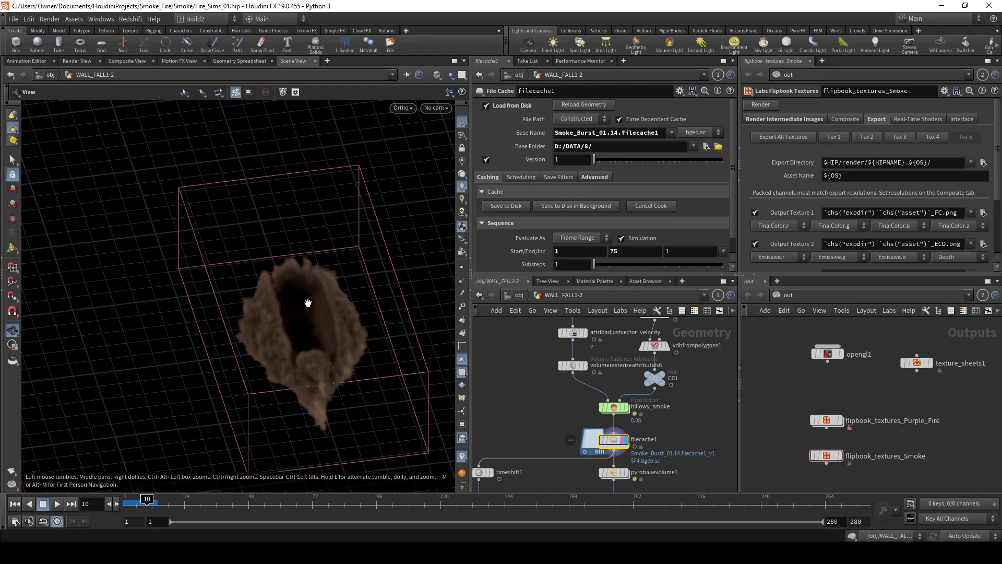
Display the box1 and transform4 collision nodes in turn and review their size, translation and scale parameters
middle_click_drag(625, 371, 635, 395)
left_click_drag(370, 399, 423, 364)
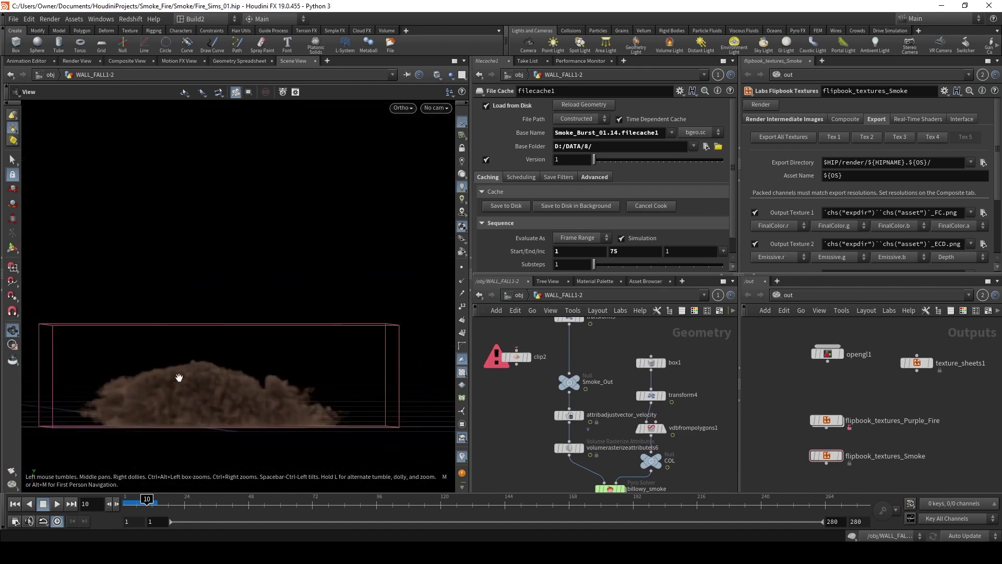
left_click(657, 363)
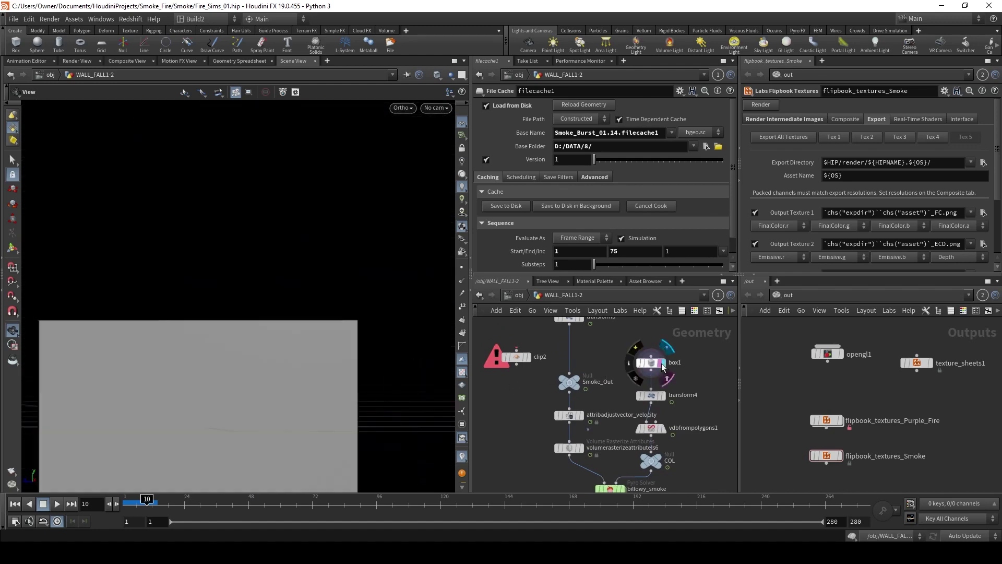
middle_click_drag(659, 397, 660, 366)
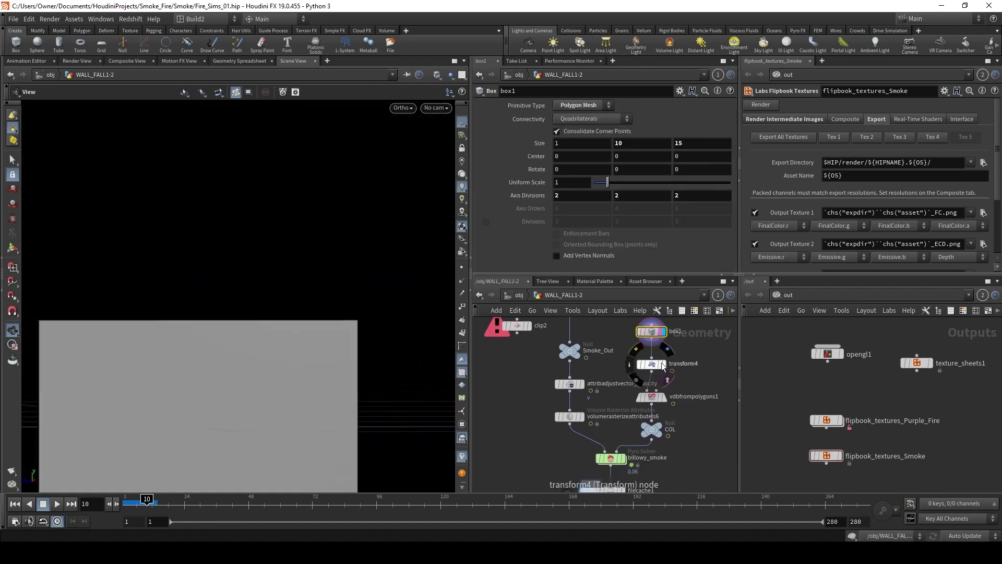
left_click(662, 364)
left_click(652, 364)
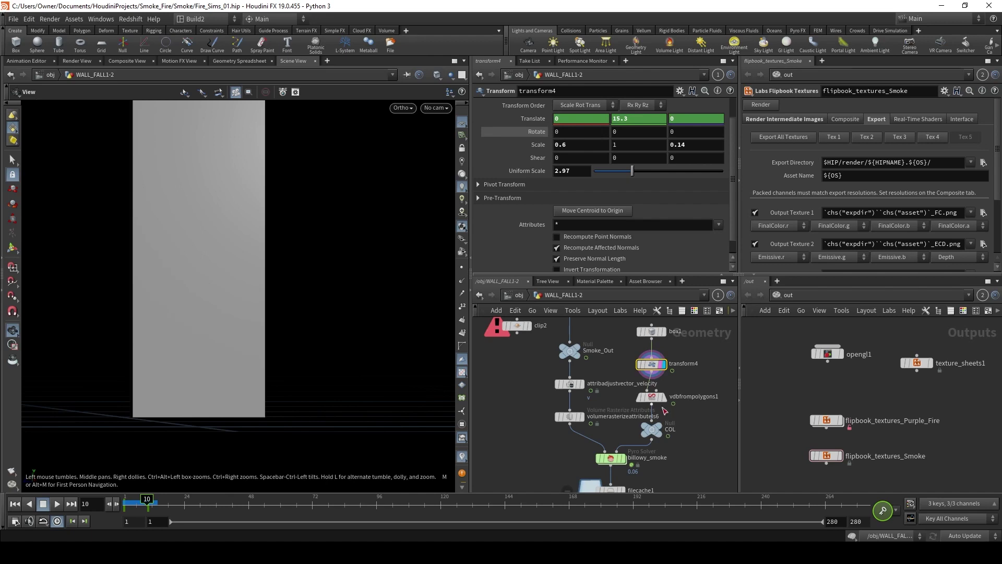
Display the vdbfrompolygons1 node and review its voxel size, distance VDB and band voxel settings
mouse_move(662, 406)
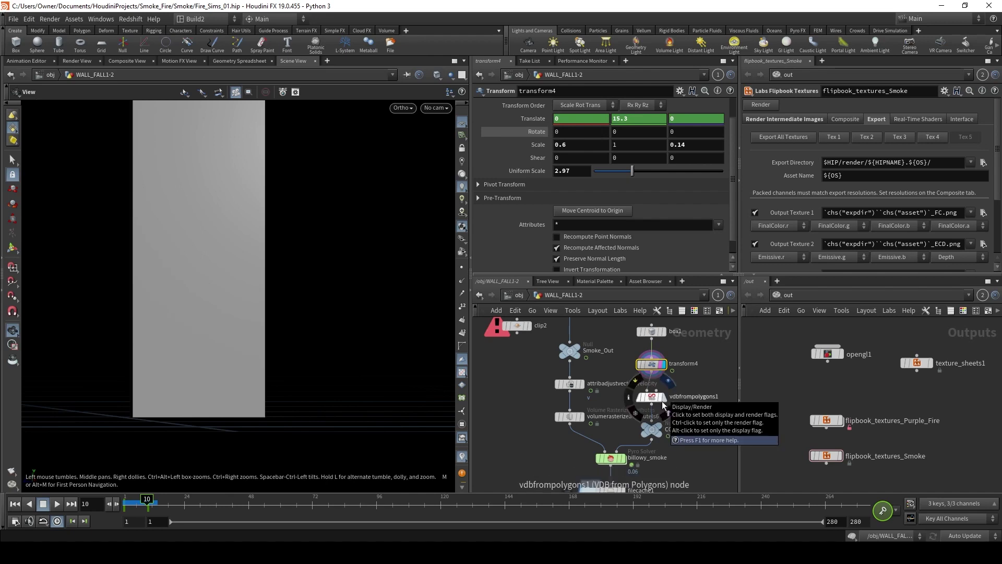
left_click(665, 400)
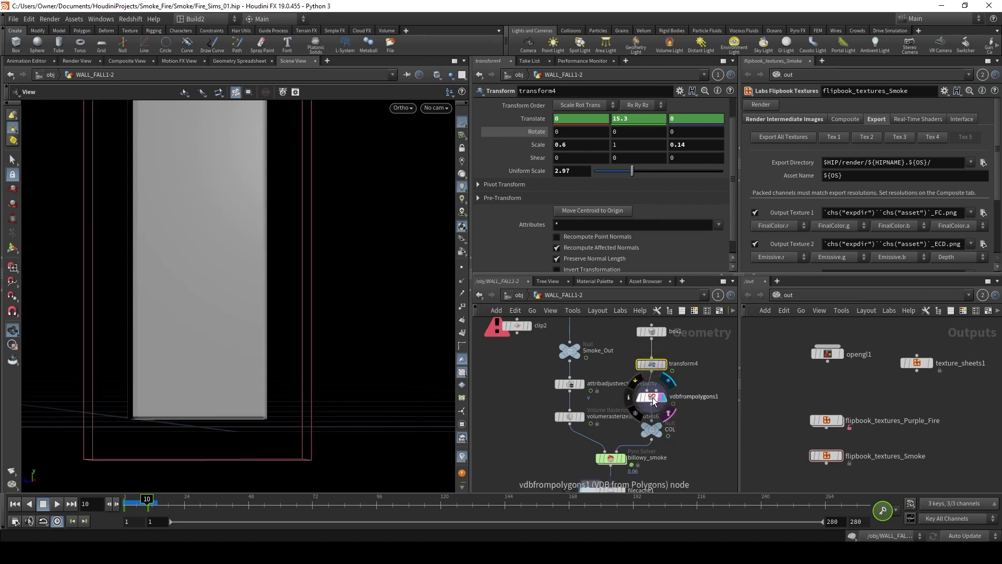
left_click(653, 399)
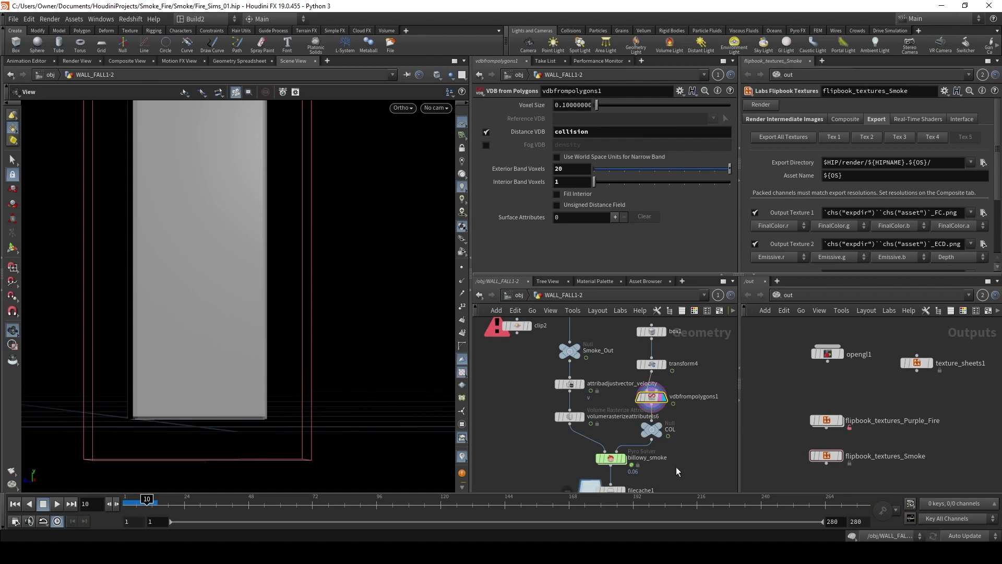
Return to the first frame, open the billowy_smoke pyro solver's parameters and review its Bound and Setup settings
middle_click_drag(678, 472, 686, 450)
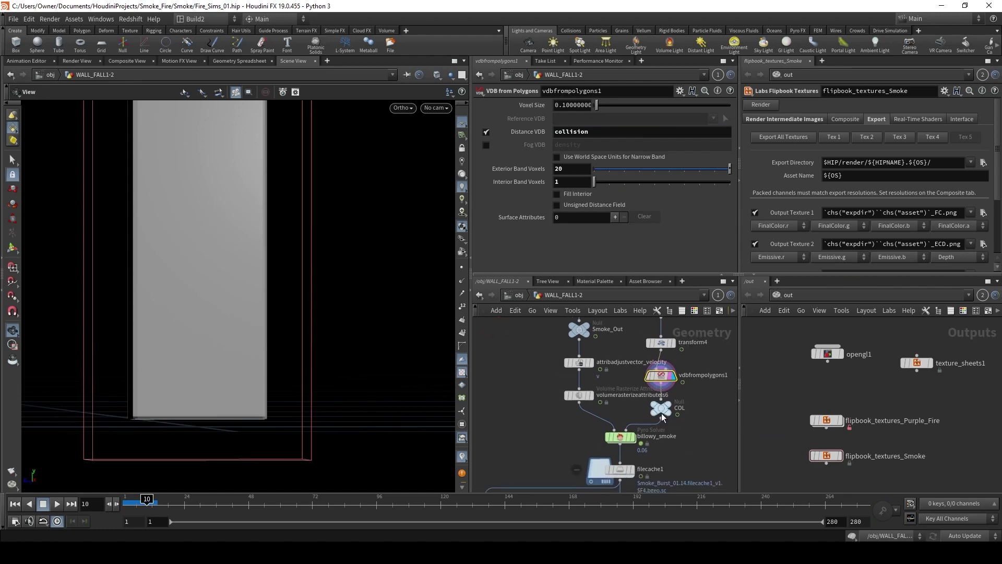
left_click(18, 504)
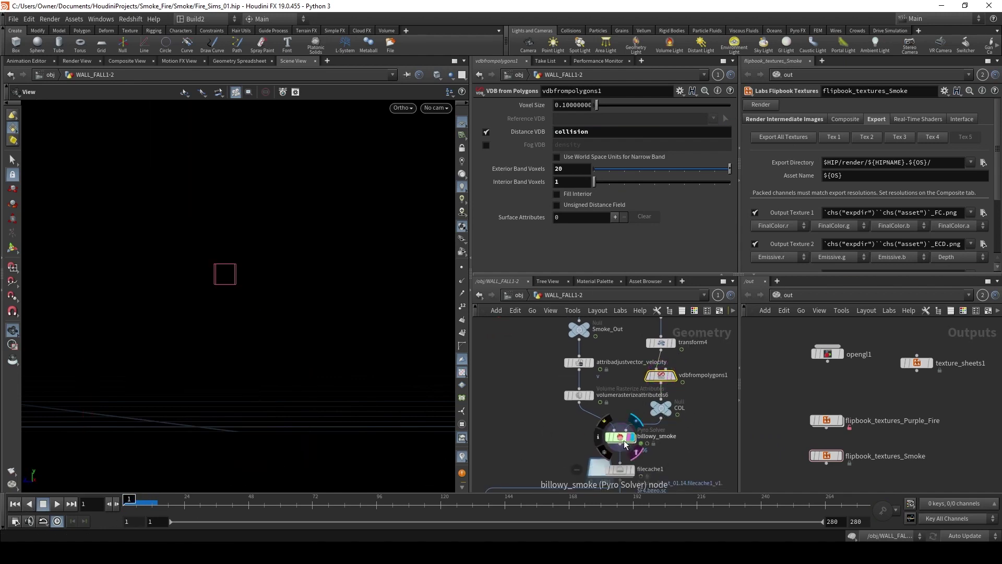
left_click(626, 445)
scroll(502, 200, "up", 1)
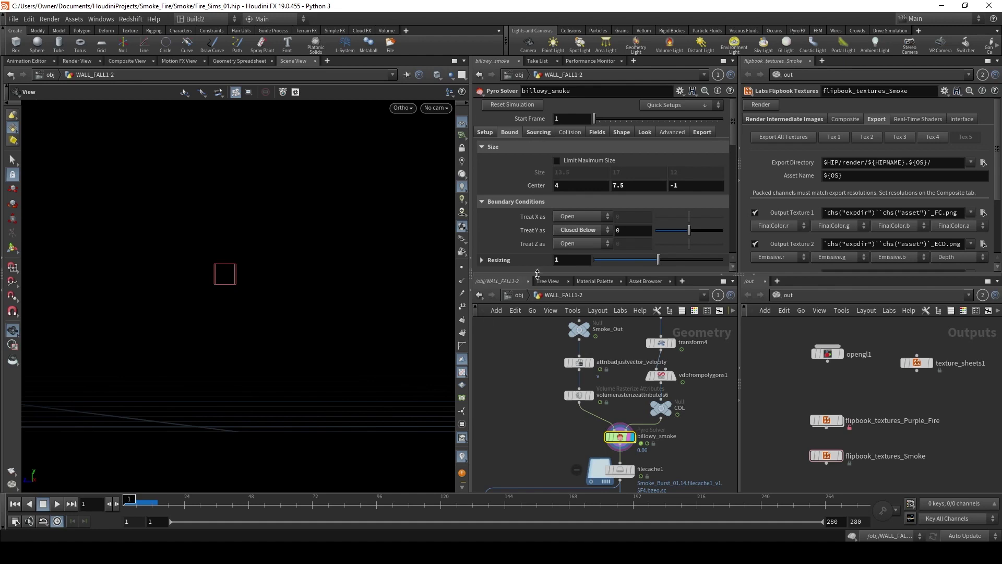
left_click(484, 136)
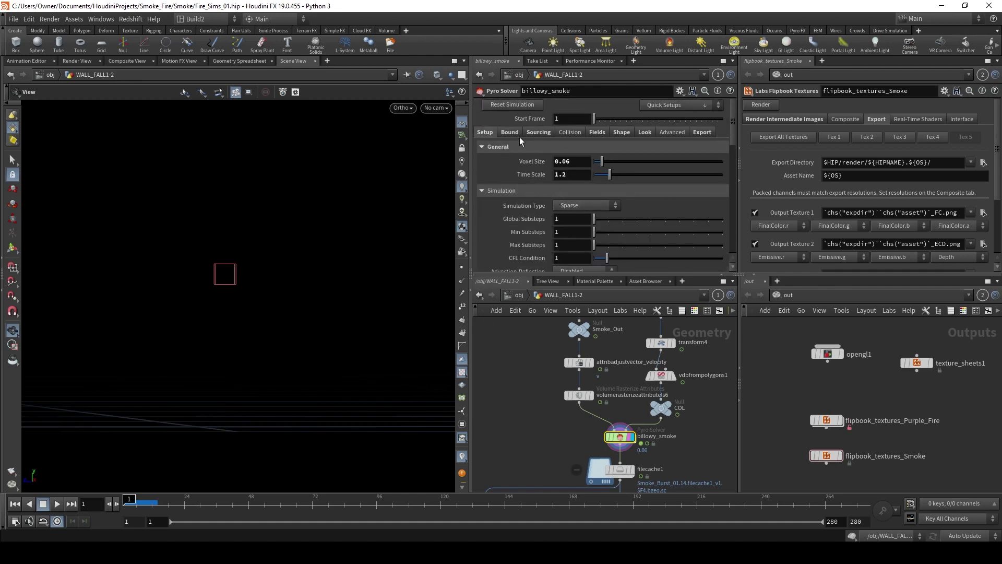
Review the four source volumes in the Sourcing settings of billowy_smoke, including their operations, target fields and source scales
left_click(541, 132)
scroll(512, 199, "down", 5)
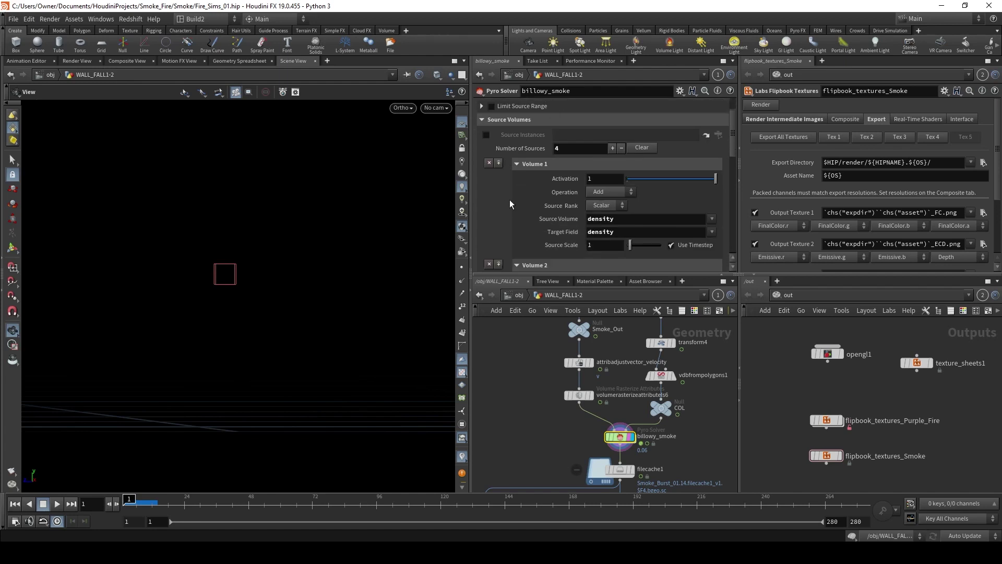
scroll(517, 196, "down", 5)
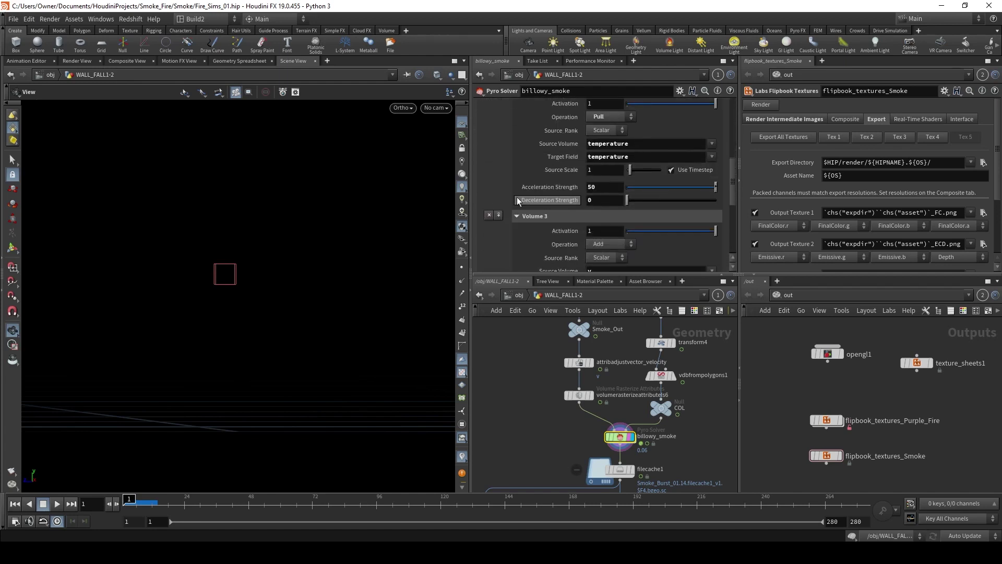
scroll(533, 192, "down", 5)
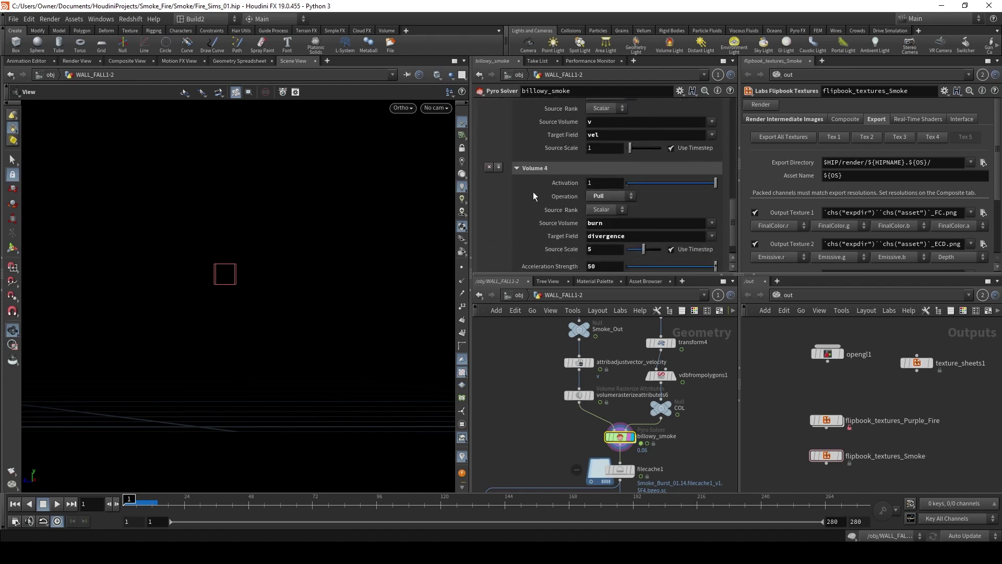
scroll(522, 209, "up", 15)
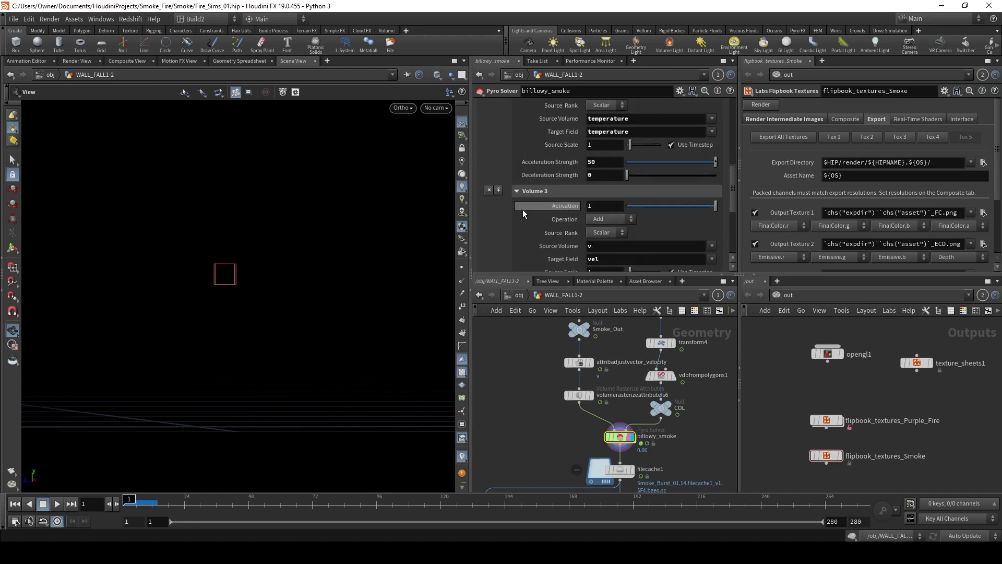
scroll(525, 208, "up", 2)
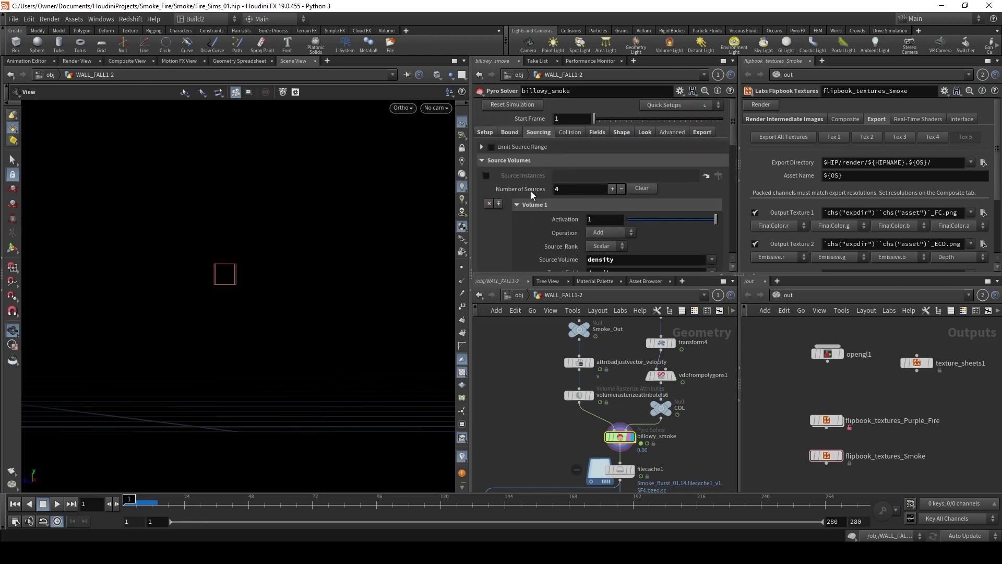
Check billowy_smoke's Collision and Fields settings, reviewing density dissipation, its control field and ramp, and the temperature cooling rate
left_click(570, 133)
left_click(601, 135)
scroll(519, 208, "down", 6)
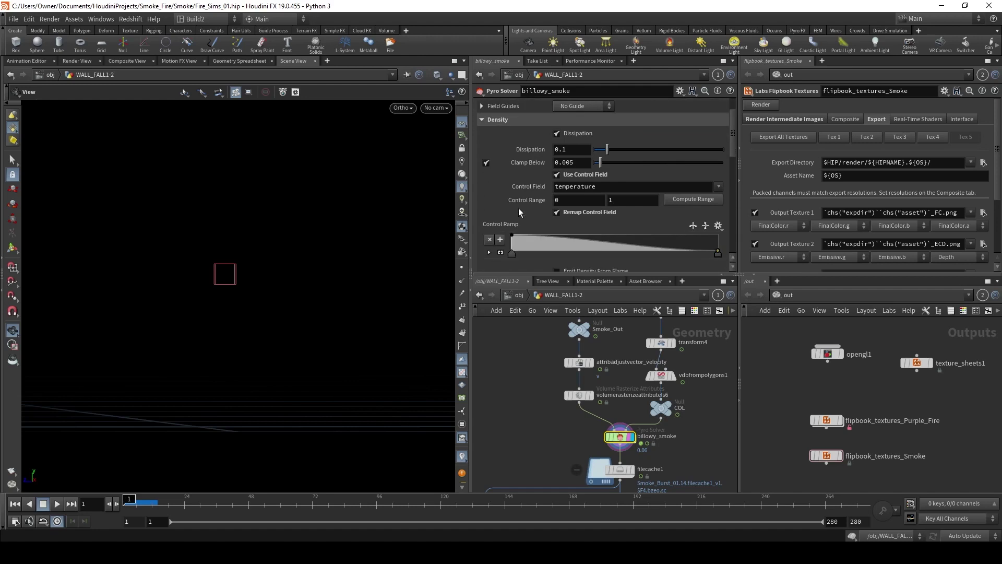
scroll(516, 209, "down", 2)
scroll(516, 210, "up", 8)
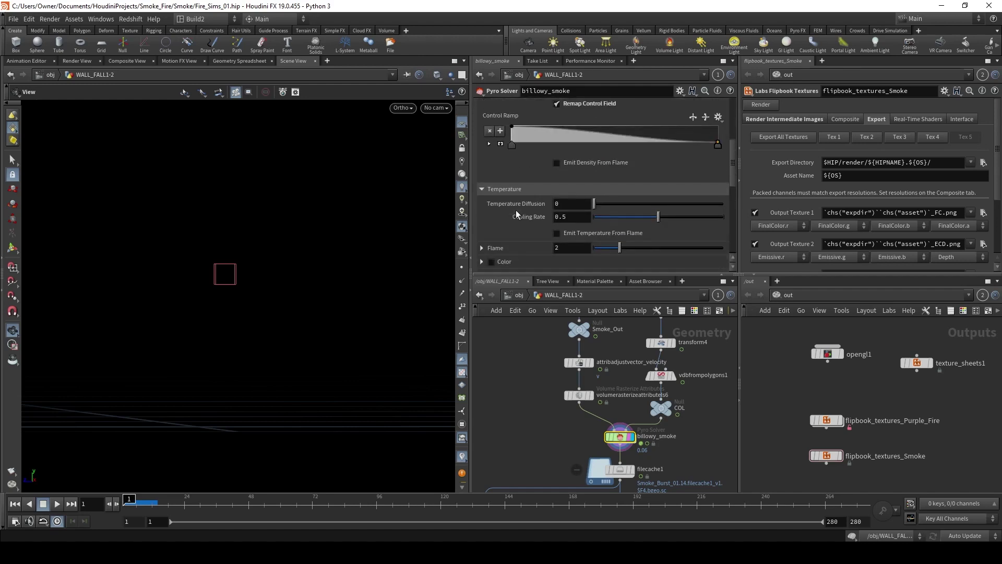
Review the Disturbance and Turbulence parameters in billowy_smoke's Shape settings, including block size, swirl size and threshold fields
left_click(621, 132)
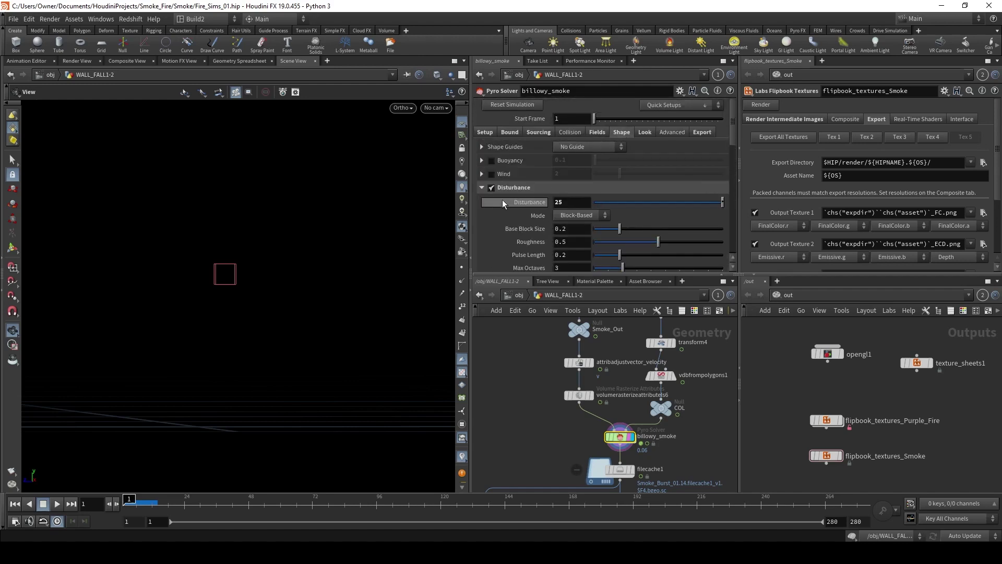
scroll(519, 210, "down", 5)
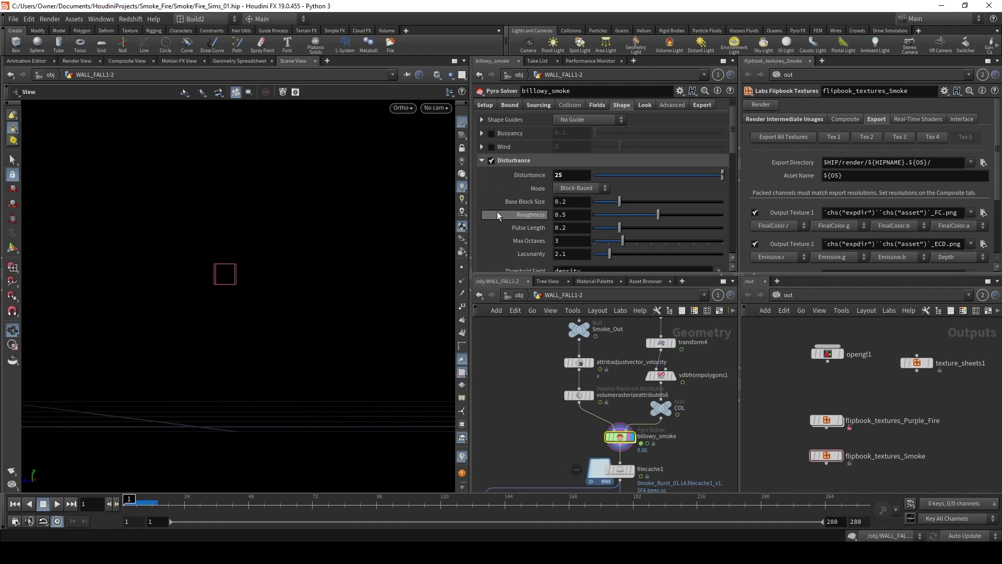
scroll(501, 204, "down", 3)
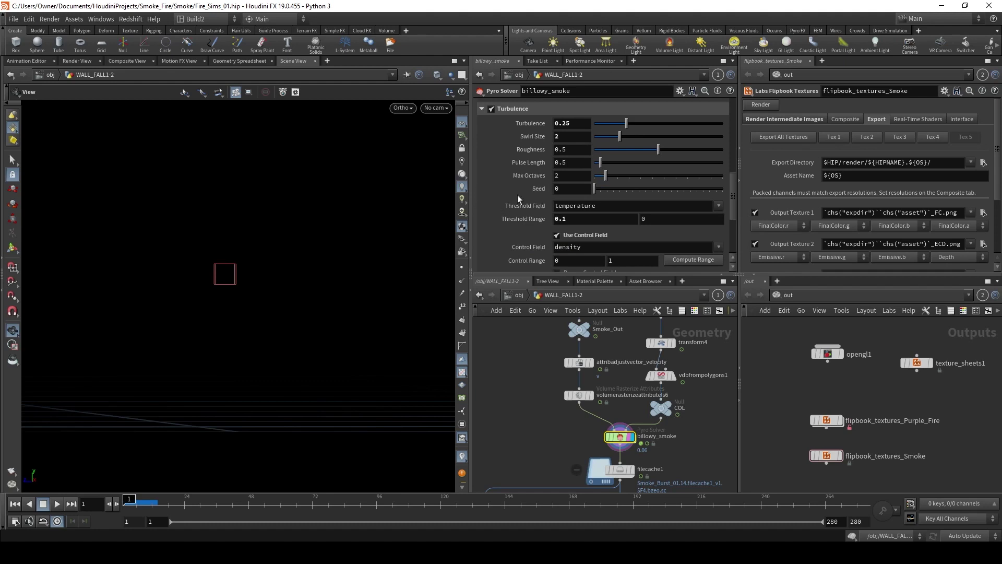
scroll(507, 190, "down", 4)
scroll(509, 196, "up", 5)
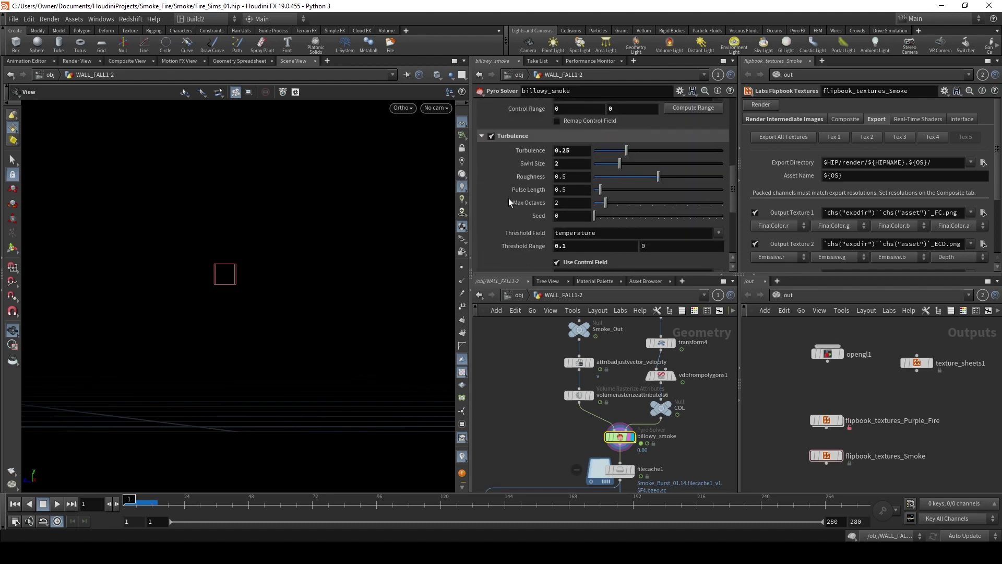
Display the filecache1 node and scrub through the cached smoke simulation, stopping at frame 34
middle_click_drag(559, 437, 568, 363)
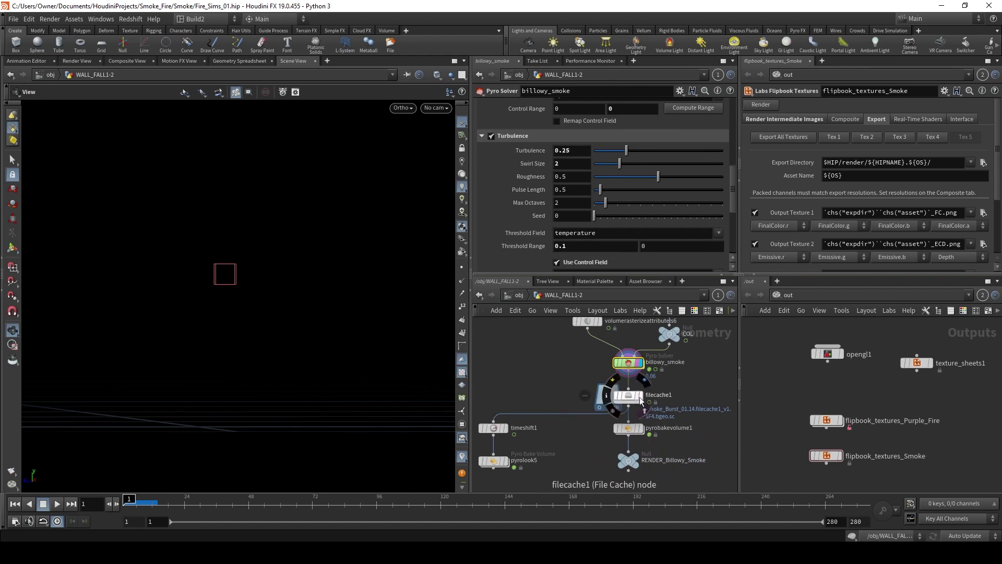
left_click(640, 397)
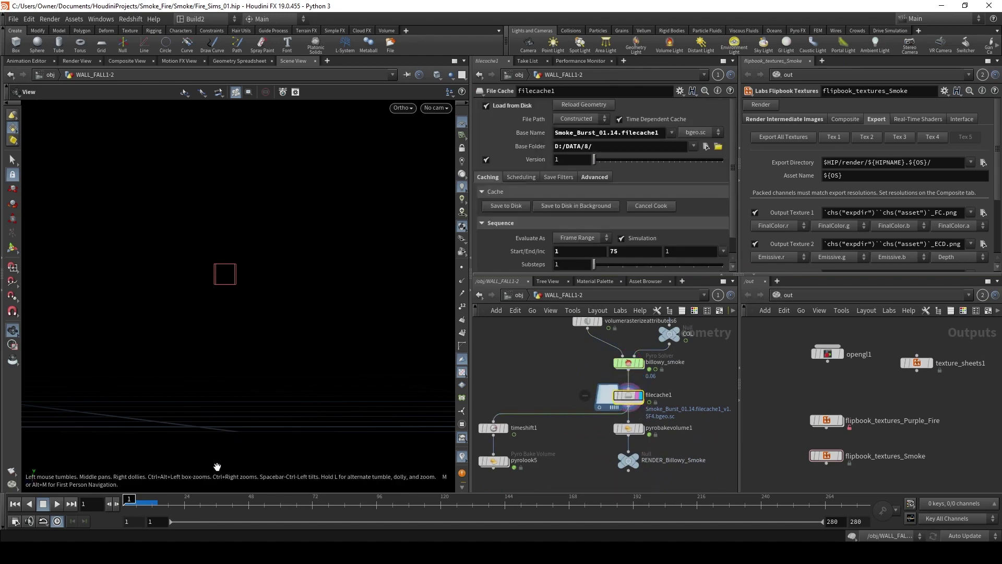
left_click(144, 500)
left_click_drag(149, 501, 188, 503)
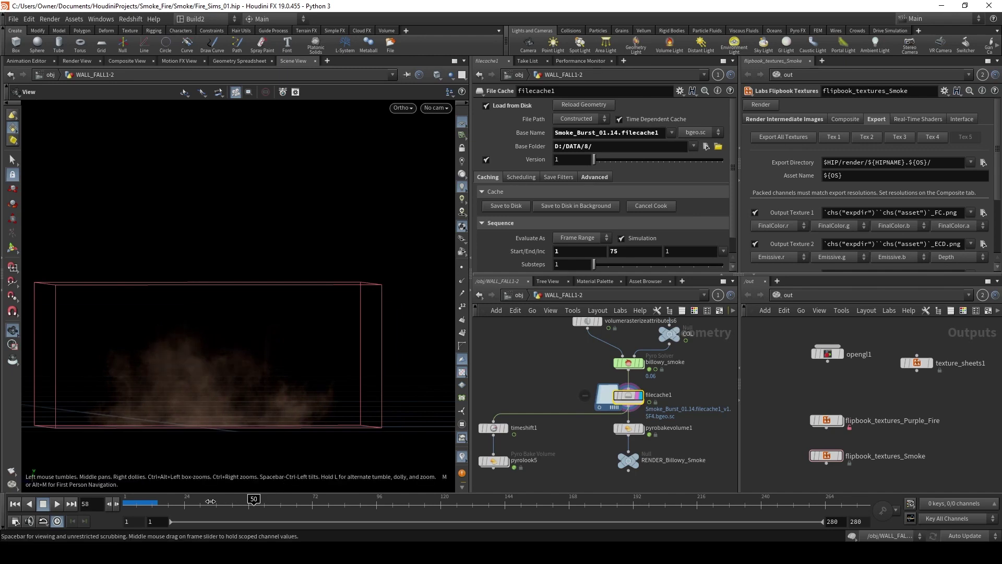
mouse_move(210, 501)
left_mouse_down()
mouse_move(130, 502)
mouse_move(273, 514)
mouse_move(137, 513)
mouse_move(211, 509)
left_mouse_up()
Display the pyrolook5 node and review its smoke density scale, color ramp and shadow settings
mouse_move(629, 430)
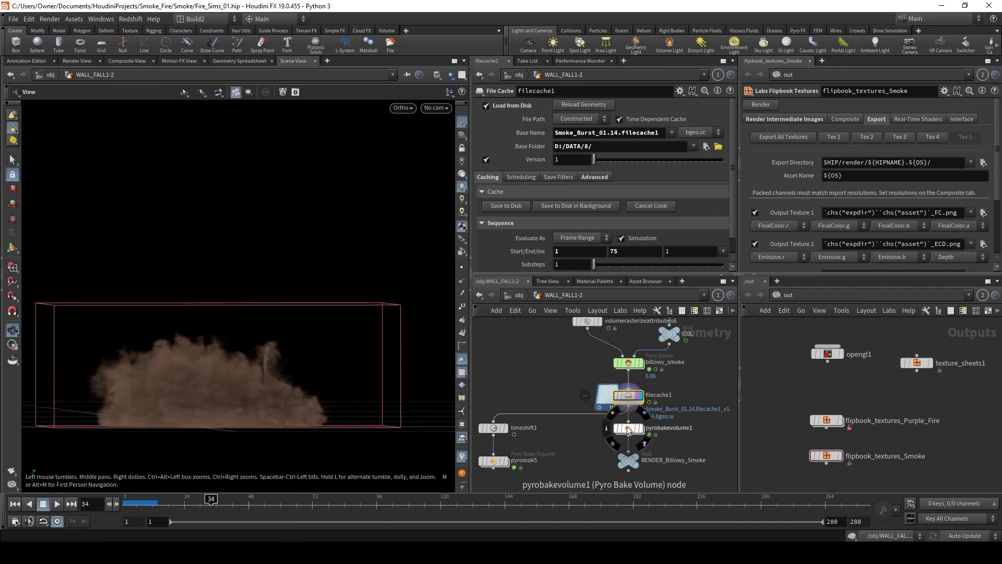
middle_click_drag(557, 453, 566, 448)
left_click(515, 456)
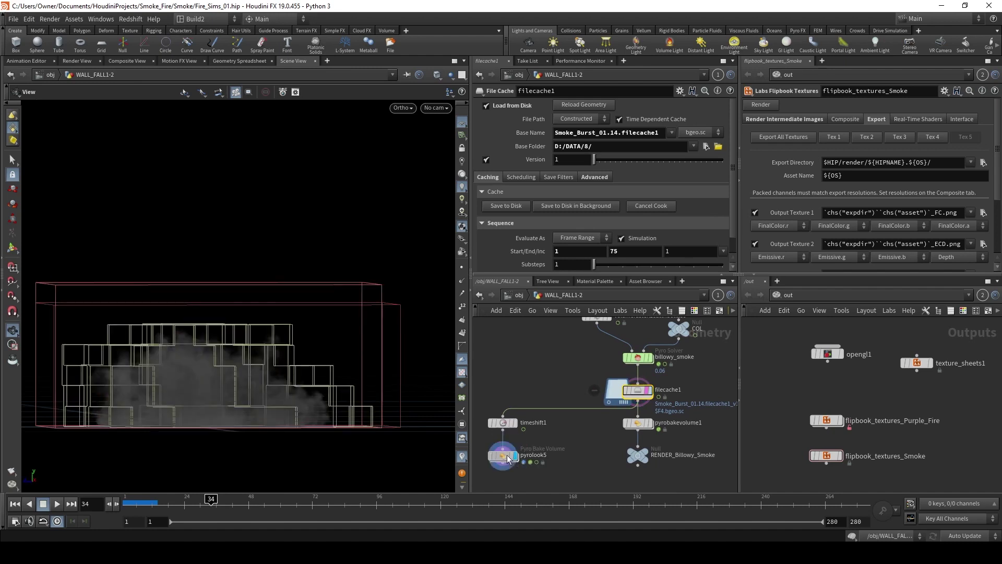
double_click(504, 456)
left_click(575, 296)
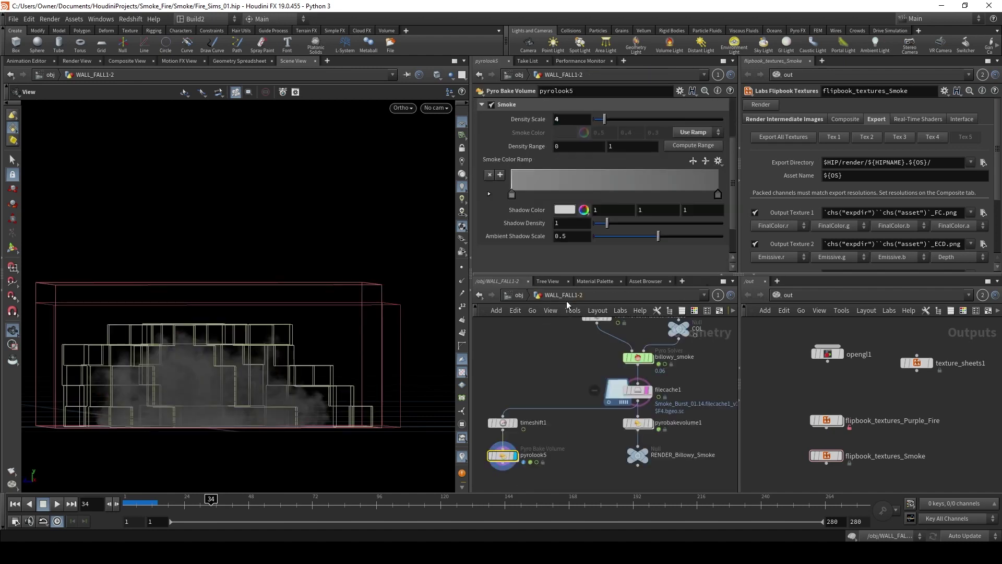
left_click(504, 416)
left_click(509, 398)
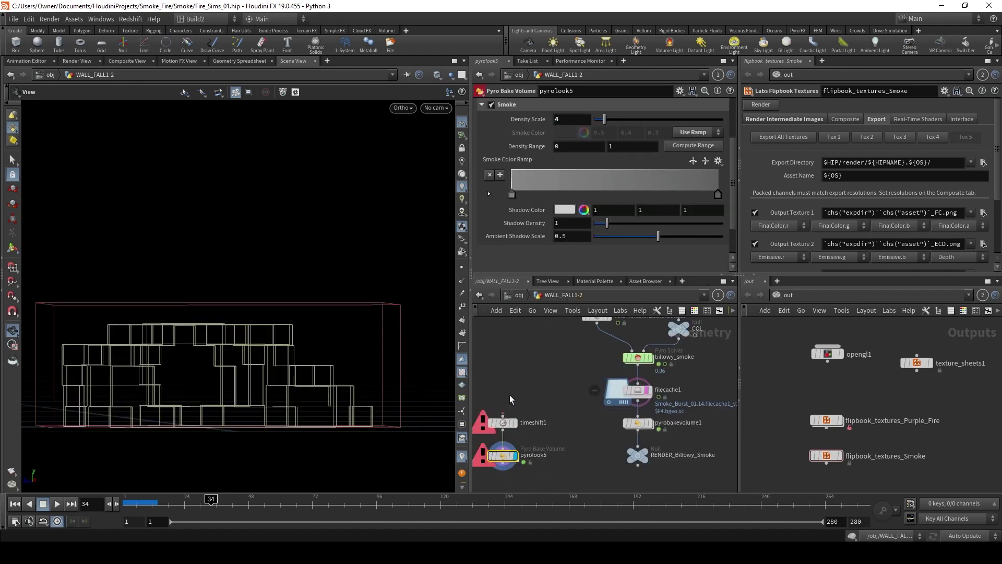
left_click(504, 418)
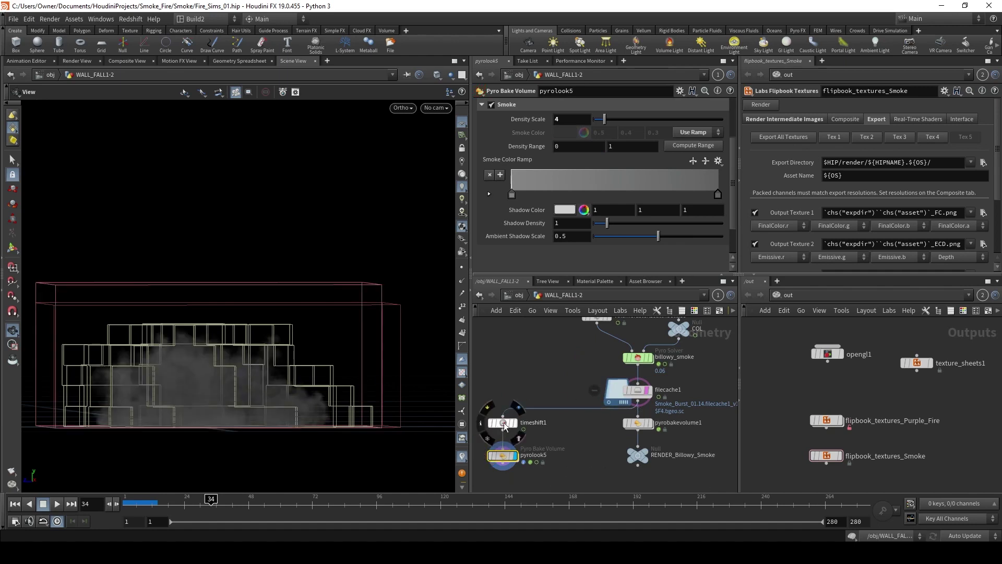
Make pyrolook5 the displayed and rendered node, and view the baked smoke at frame 19
left_click(505, 424)
left_click(502, 456)
left_click(171, 500)
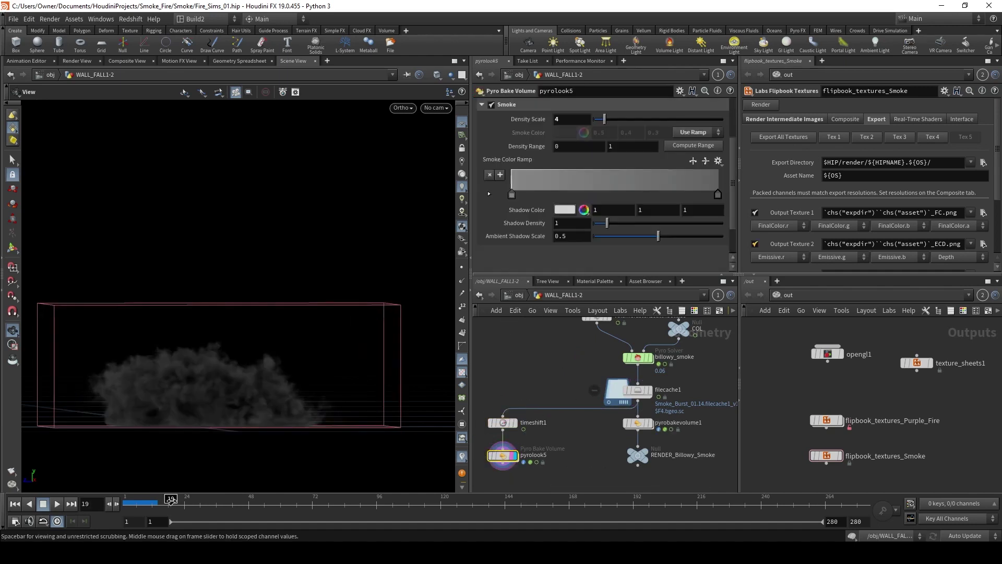
Switch to Unreal Engine, locate the smoke system's FRONT_WALL sprite material and open its parent, M_TemplatePyro_Advanced
mouse_move(830, 423)
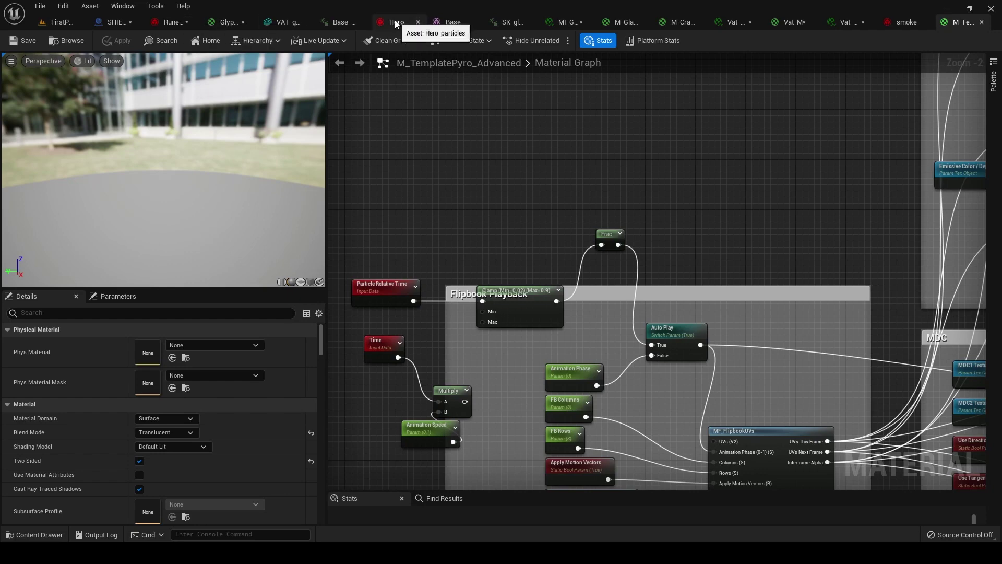
left_click(900, 27)
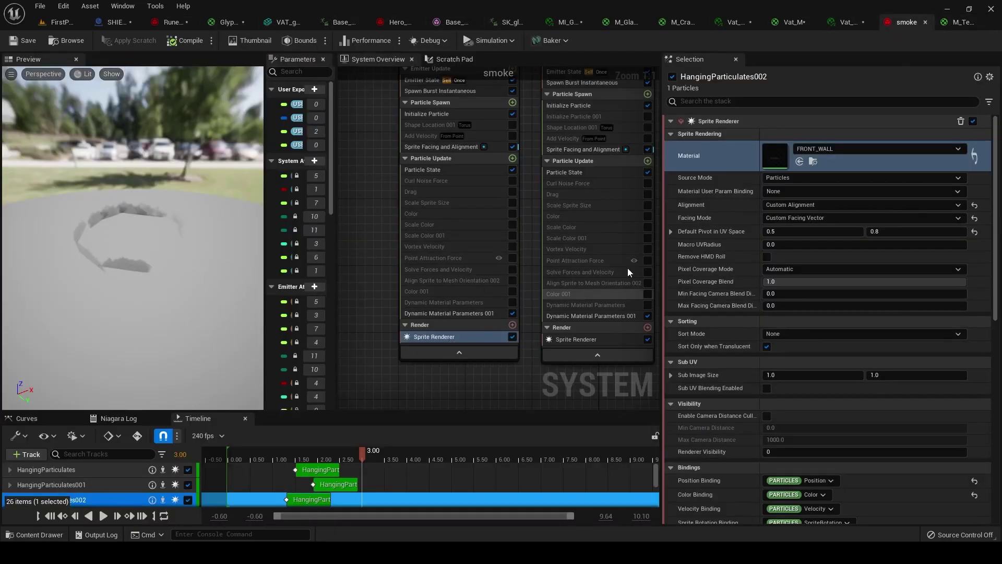
left_click(813, 161)
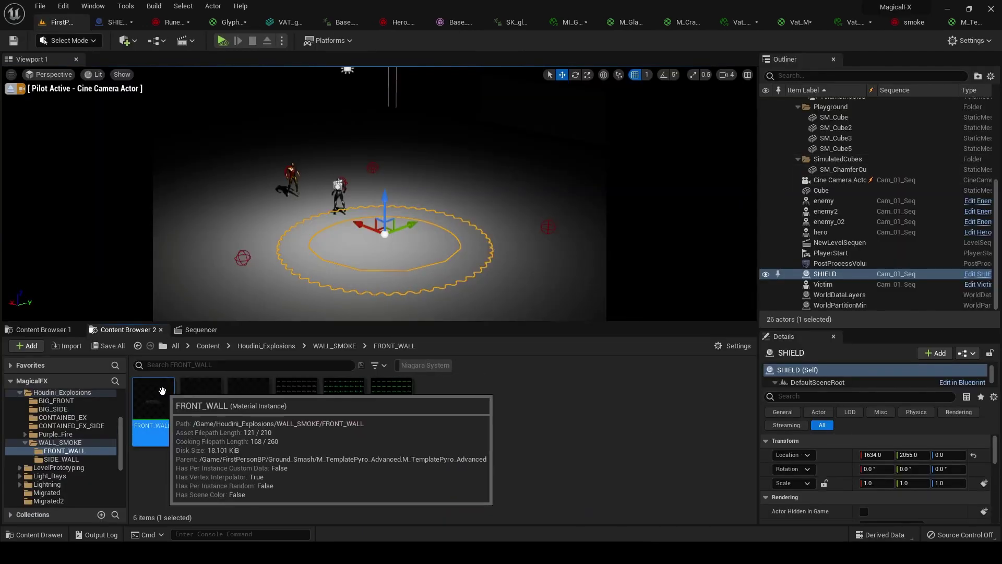
right_click(160, 396)
left_click(205, 147)
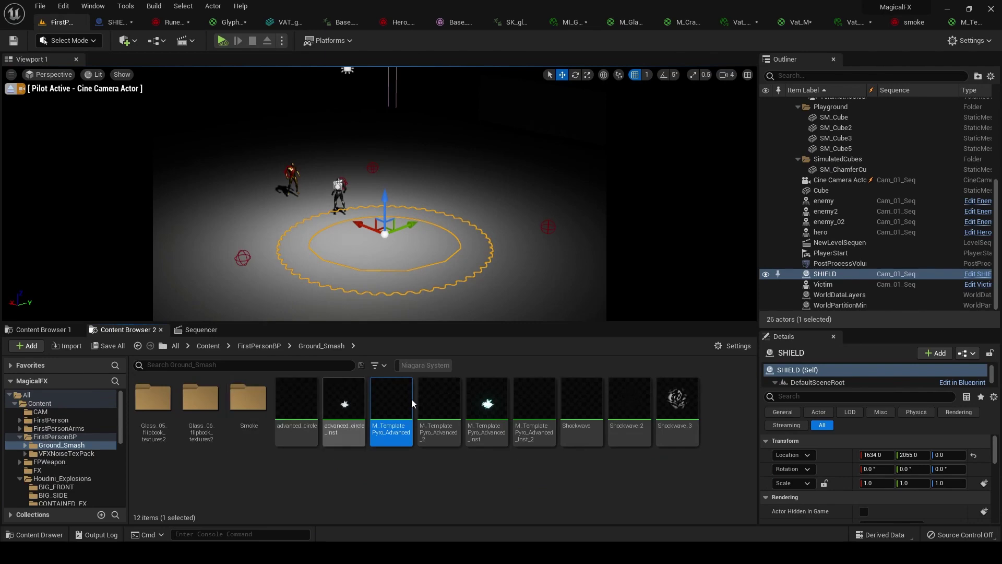
double_click(380, 377)
scroll(423, 349, "up", 2)
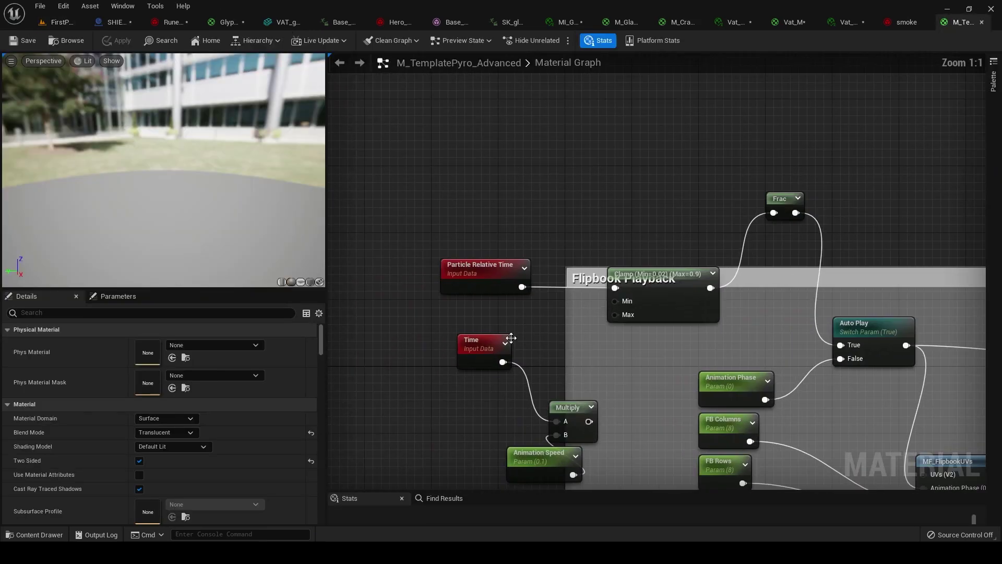
Examine how Particle Relative Time passes through the Clamp and Frac nodes into Auto Play in the Flipbook Playback section
left_click(465, 265)
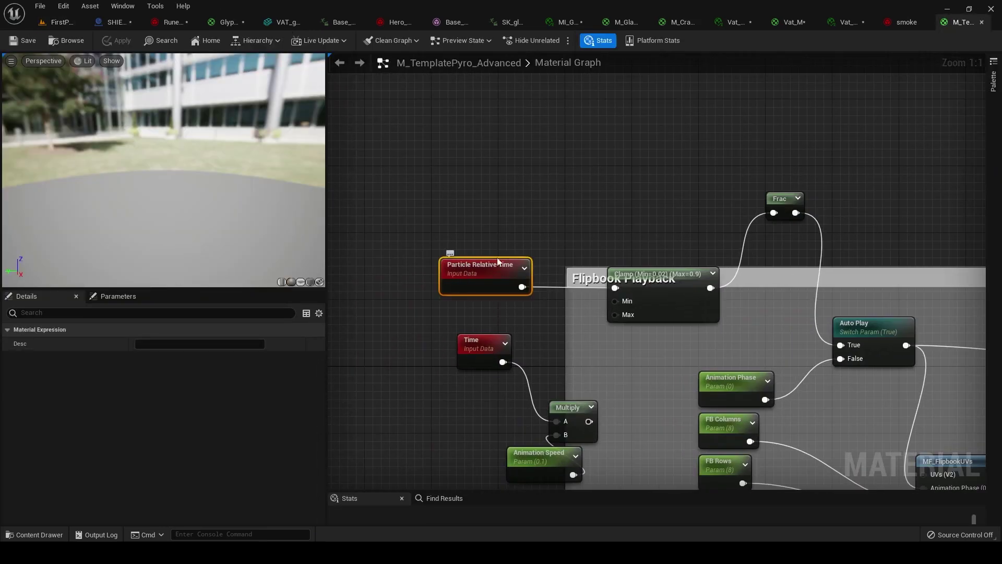
left_click(643, 286)
right_click_drag(700, 333, 501, 300)
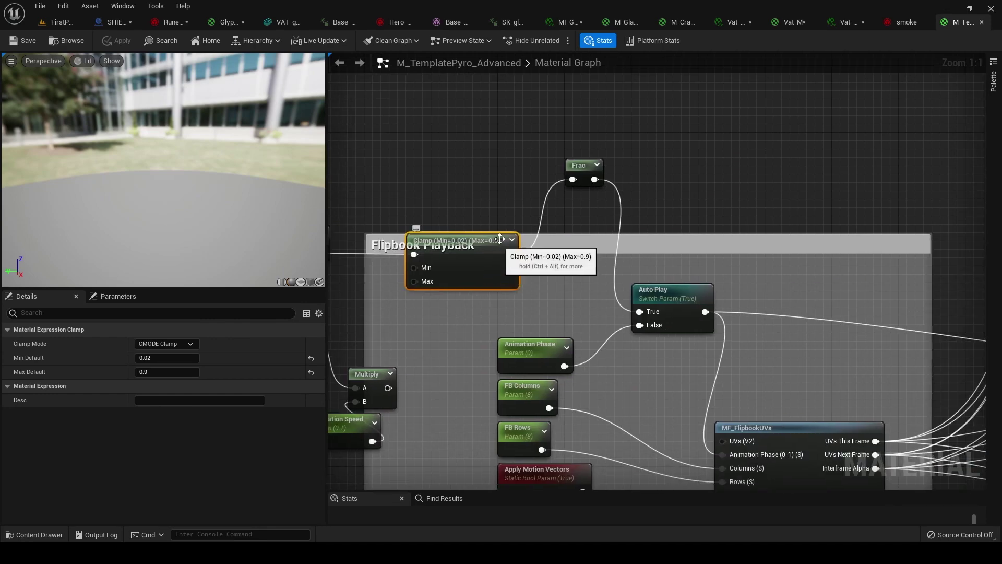
right_click_drag(433, 293, 586, 292)
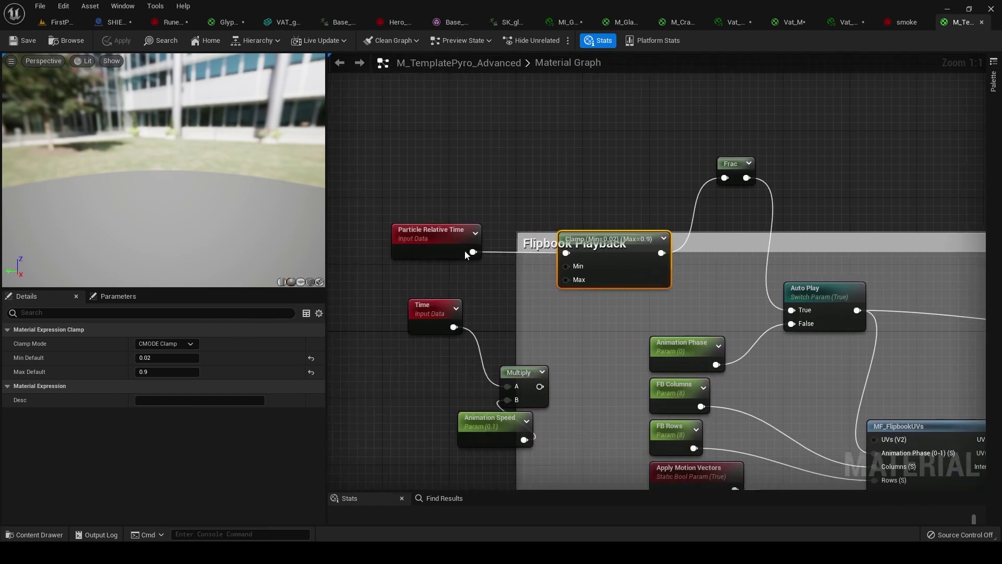
right_click_drag(779, 382, 625, 334)
Examine the Particle Color node multiplied into the Emissive Color input of M_TemplatePyro_Advanced
scroll(626, 334, "down", 4)
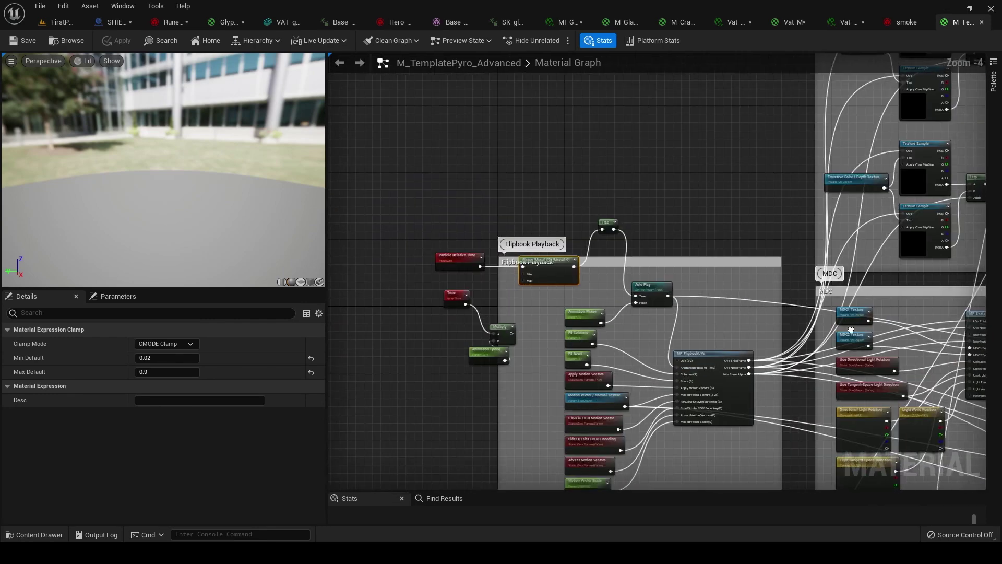
right_click_drag(851, 334, 547, 269)
right_click_drag(876, 380, 534, 360)
scroll(738, 286, "up", 4)
right_click_drag(739, 286, 683, 405)
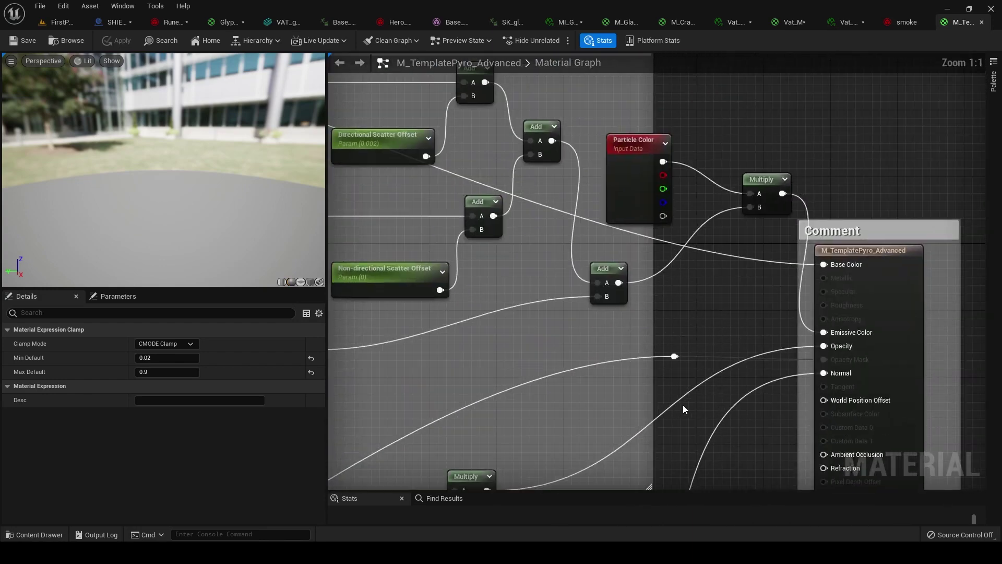
left_click(636, 210)
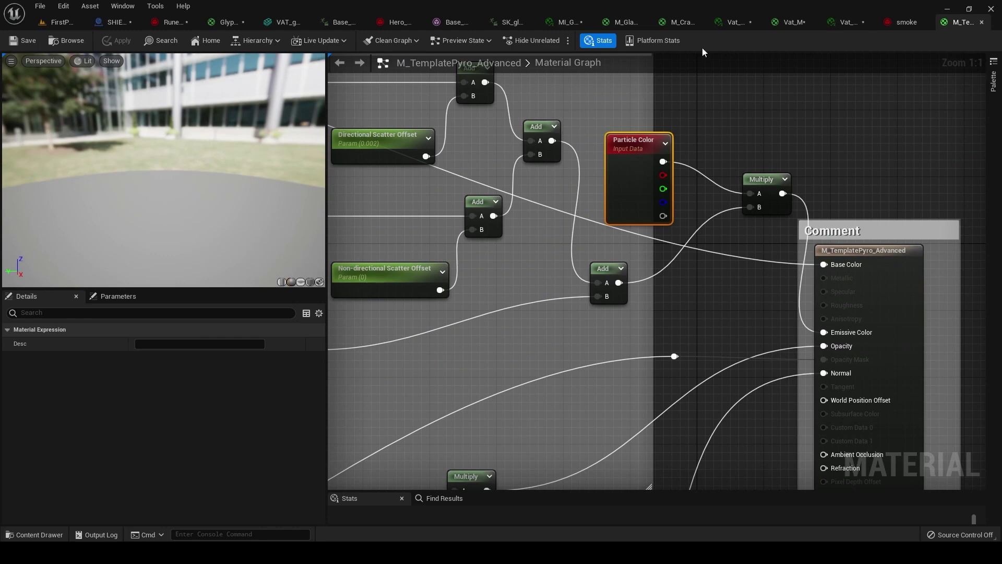
Open the FRONT_WALL material instance from the smoke system's Sprite Renderer and set its preview mesh to a plane
left_click(892, 22)
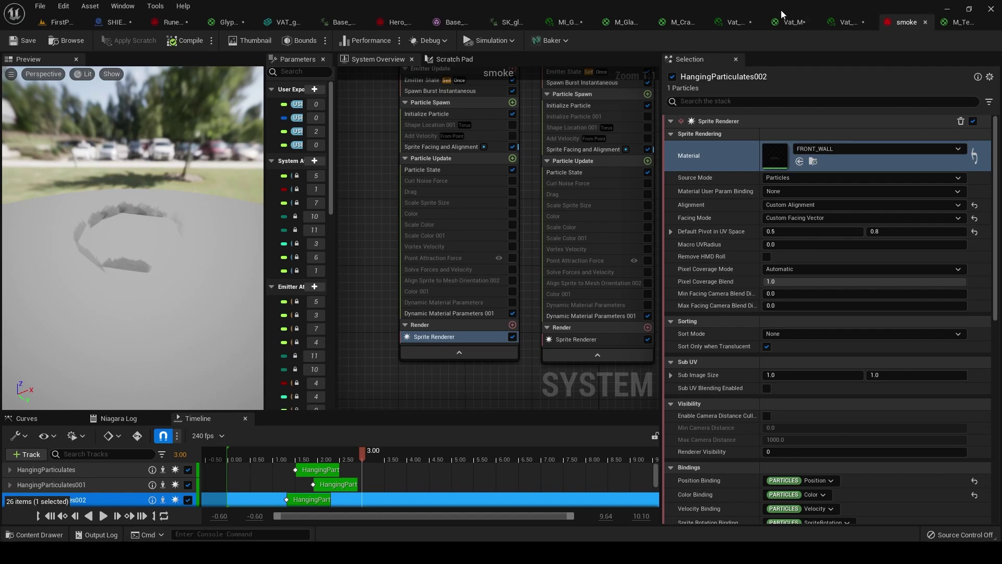
left_click(813, 161)
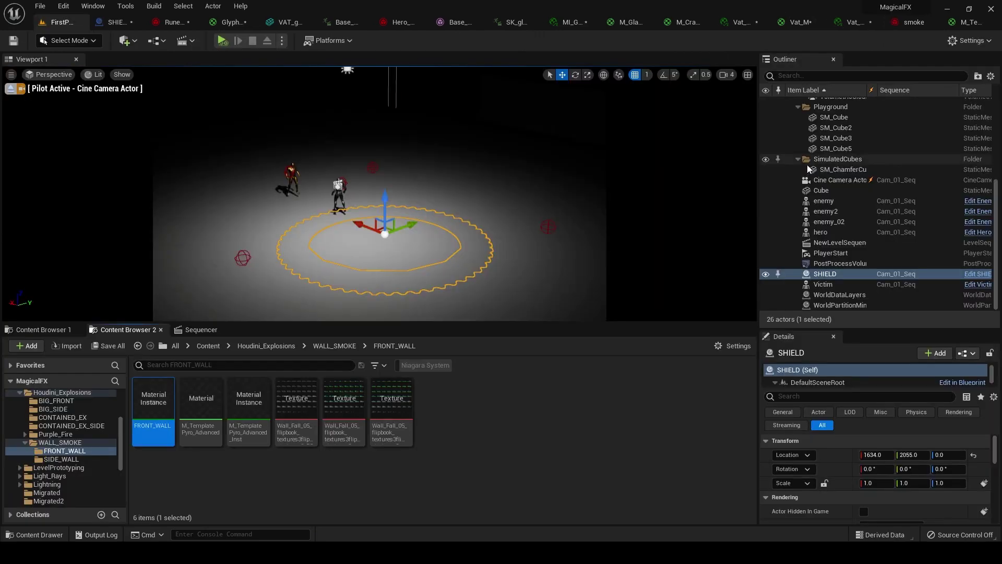
double_click(159, 395)
left_click(566, 519)
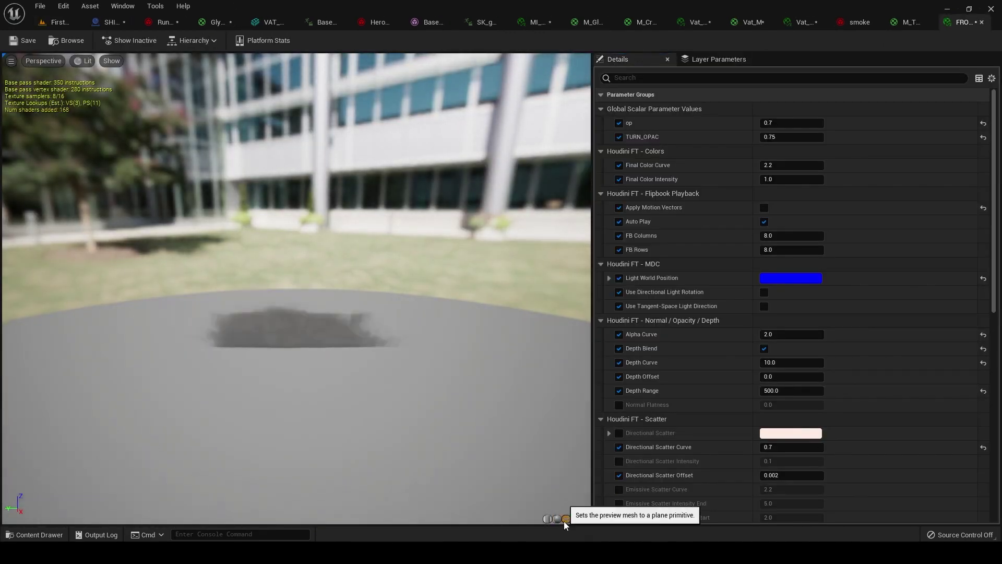
Expand FRONT_WALL's Light World Position and review the instance parameters alongside the smoke system's Sprite Renderer
left_click(610, 278)
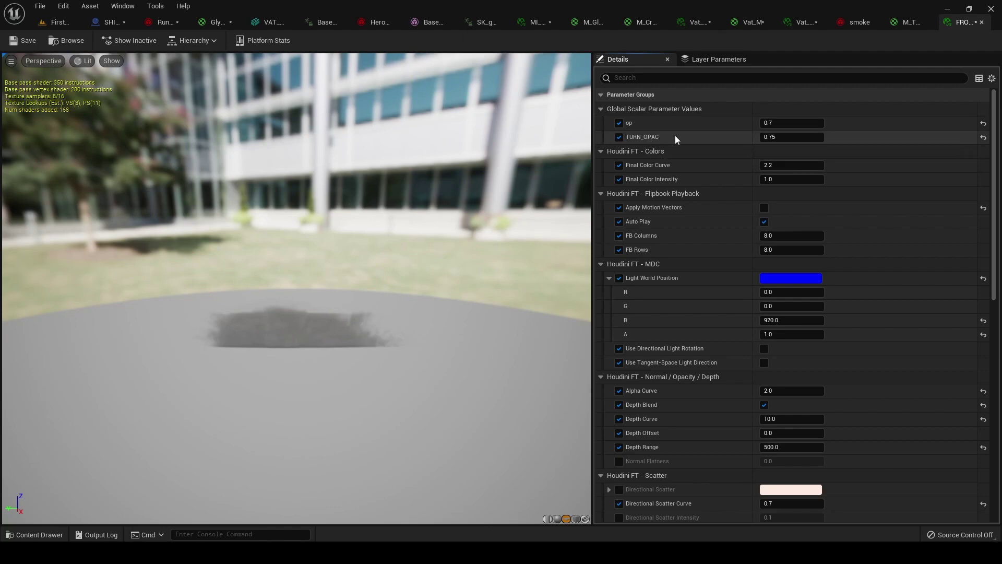
left_click(856, 22)
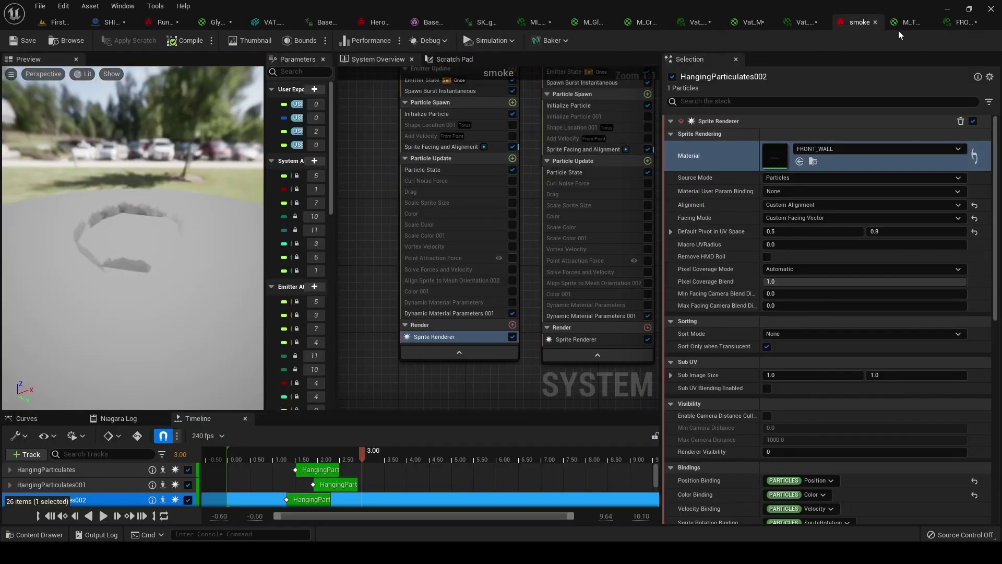
left_click(962, 22)
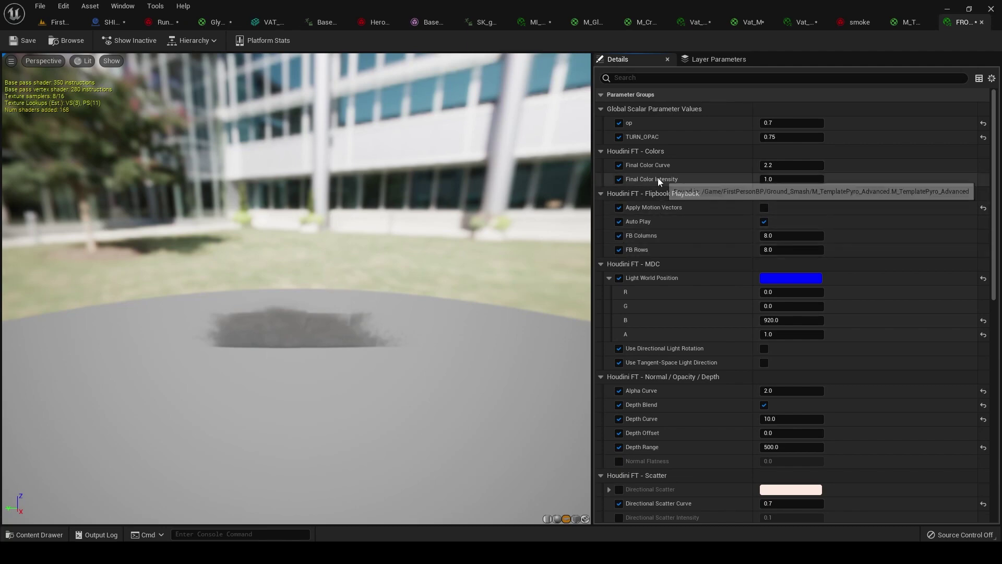
Reopen FRONT_WALL's parent material M_TemplatePyro_Advanced and examine the Camera Vector, VertexNormalWS and TURN_OPAC opacity nodes
left_click(853, 24)
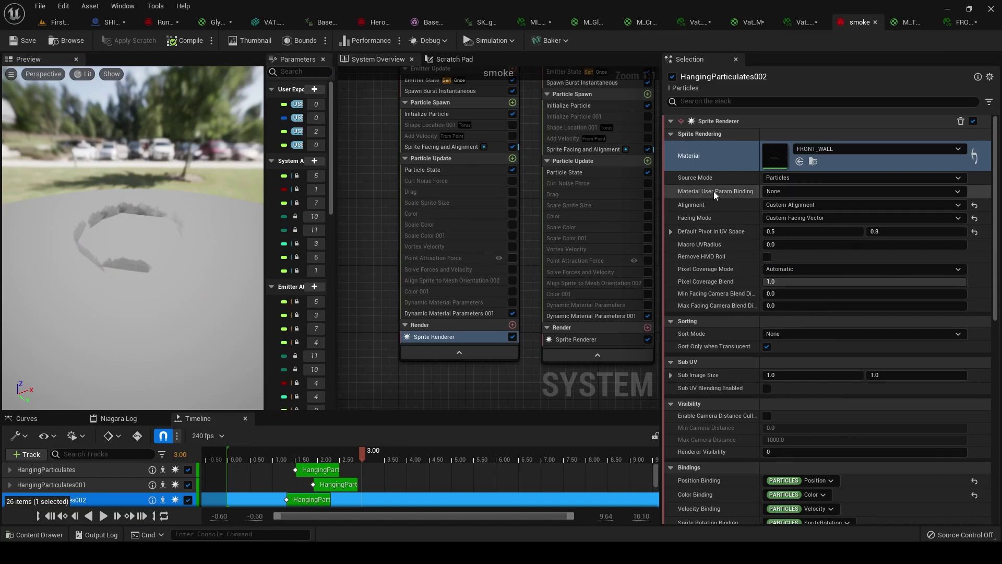
left_click(813, 161)
right_click(137, 410)
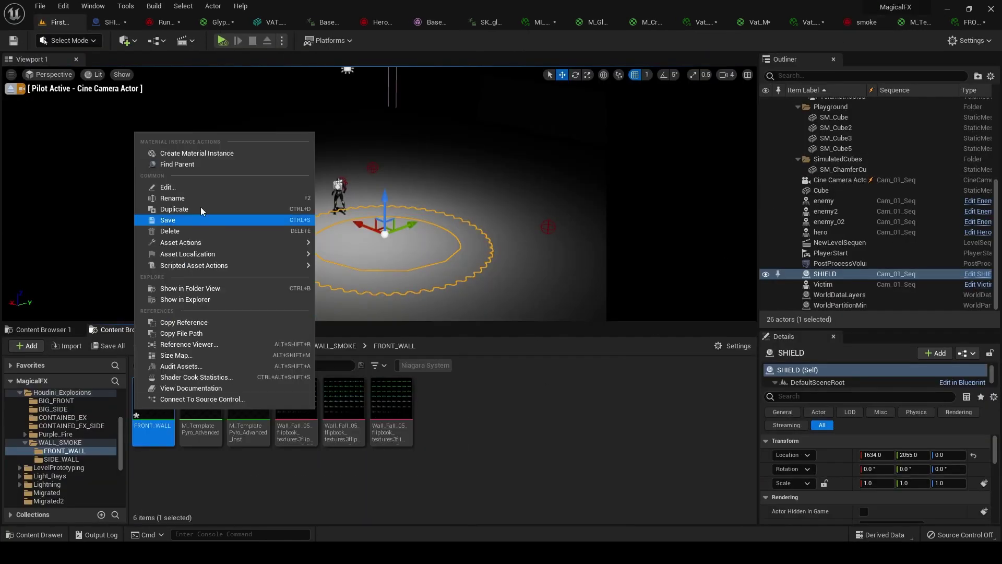
left_click(209, 164)
double_click(392, 405)
right_click_drag(392, 391, 648, 240)
scroll(647, 241, "down", 2)
right_click_drag(581, 328, 695, 256)
right_click_drag(535, 396, 808, 96)
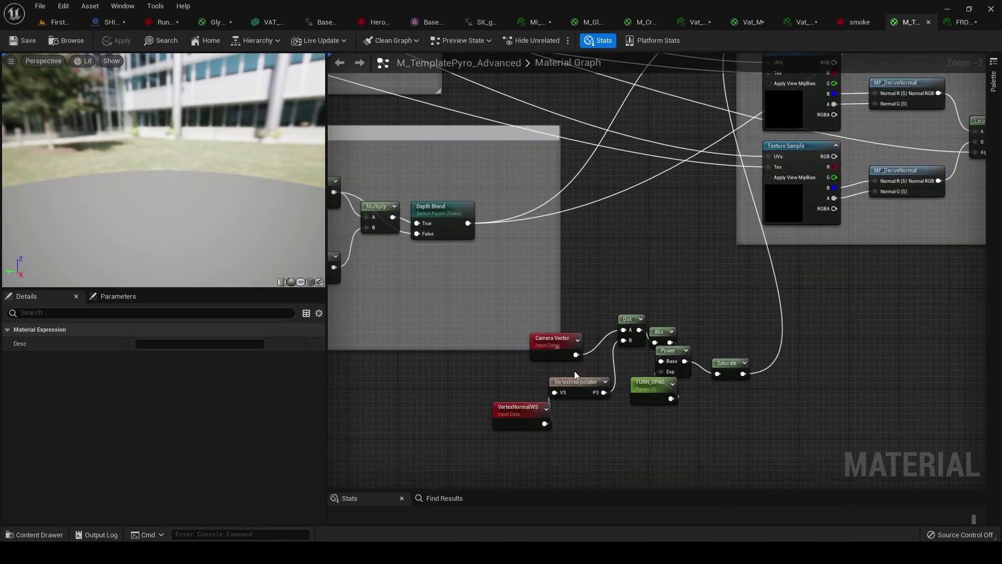
Trace the opacity multiply chain to M_TemplatePyro_Advanced's Opacity input and review the FRONT_WALL instance's depth and scatter parameters
scroll(544, 421, "up", 1)
right_click_drag(710, 257, 697, 293)
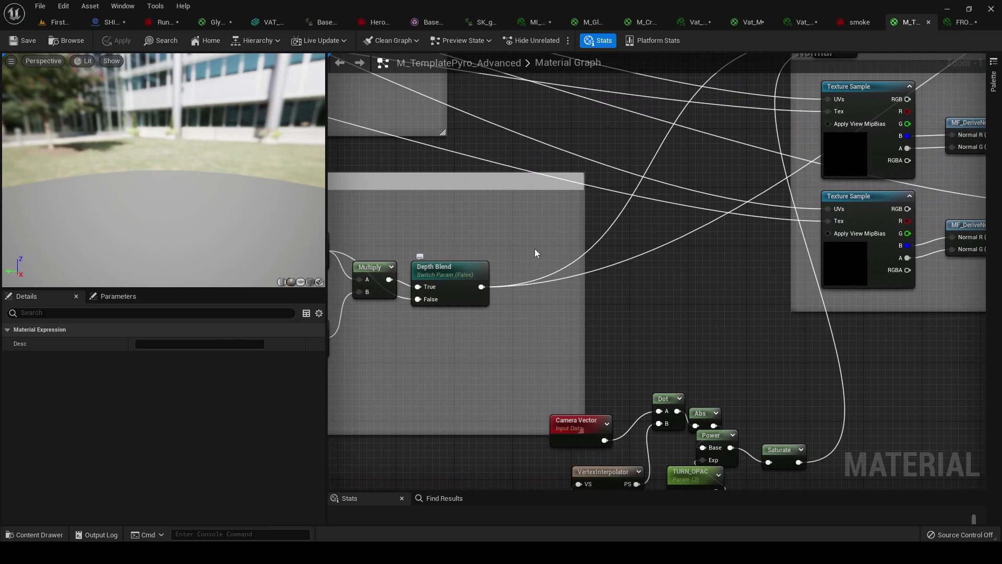
right_click_drag(535, 253, 372, 296)
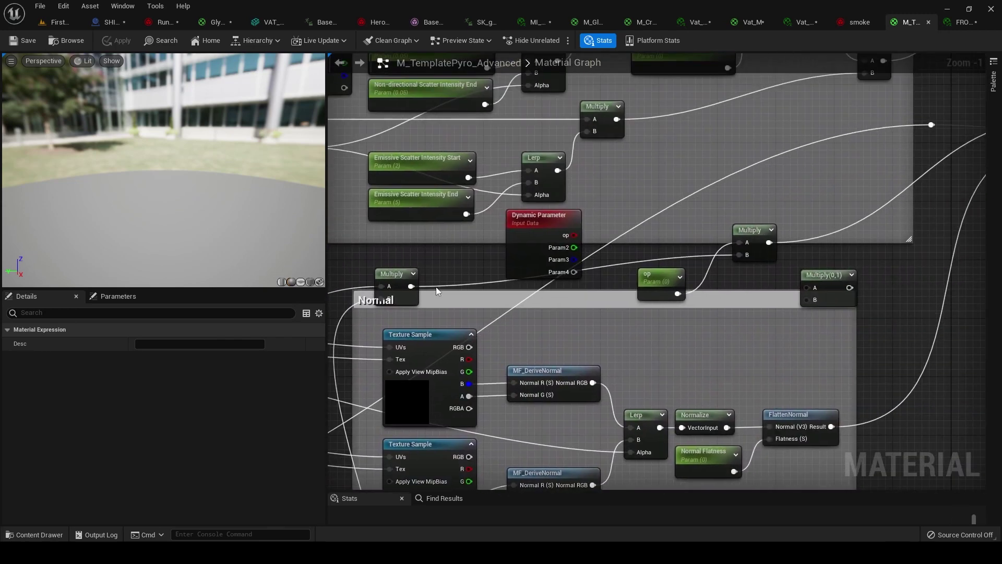
right_click_drag(690, 292, 525, 316)
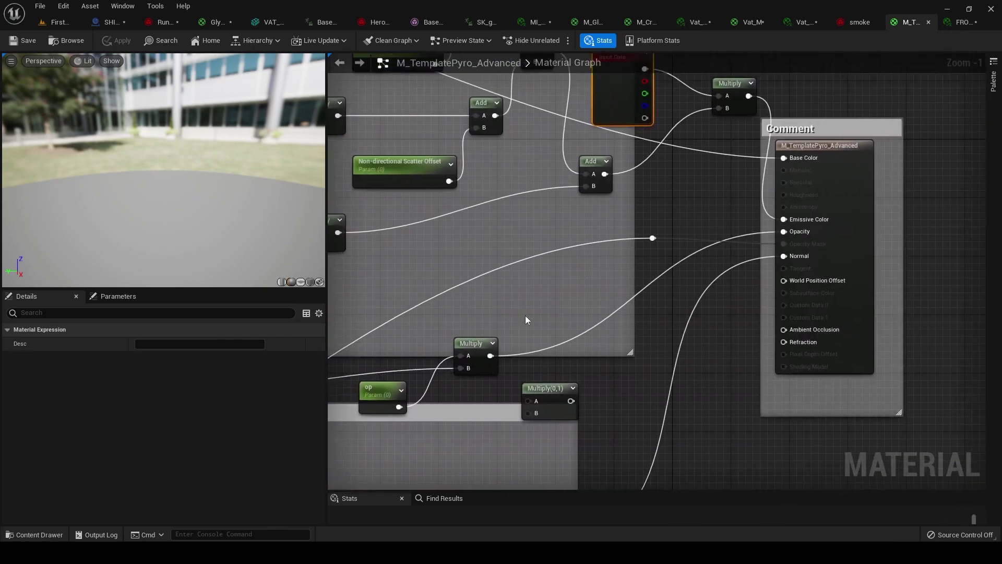
left_click(962, 22)
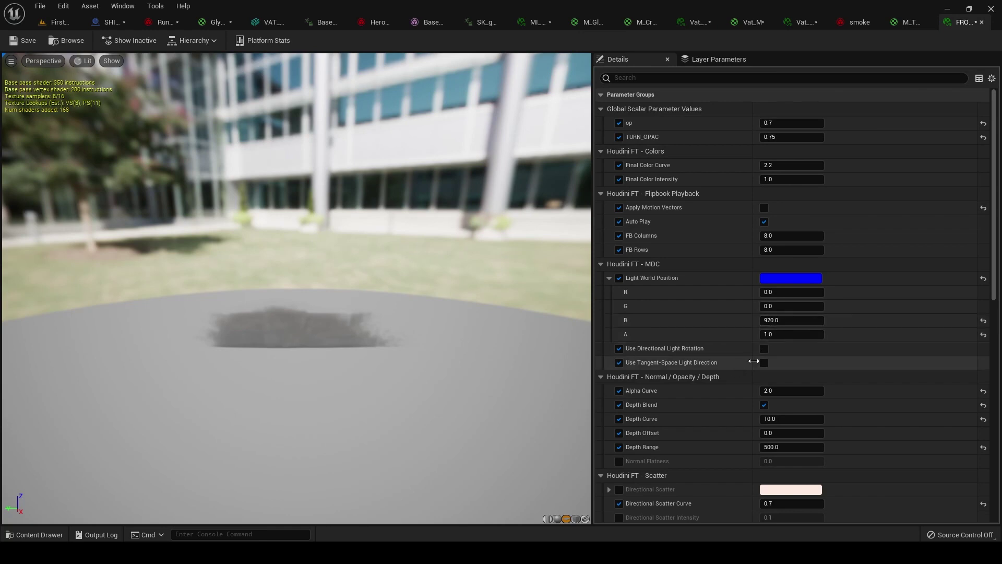
scroll(752, 365, "down", 5)
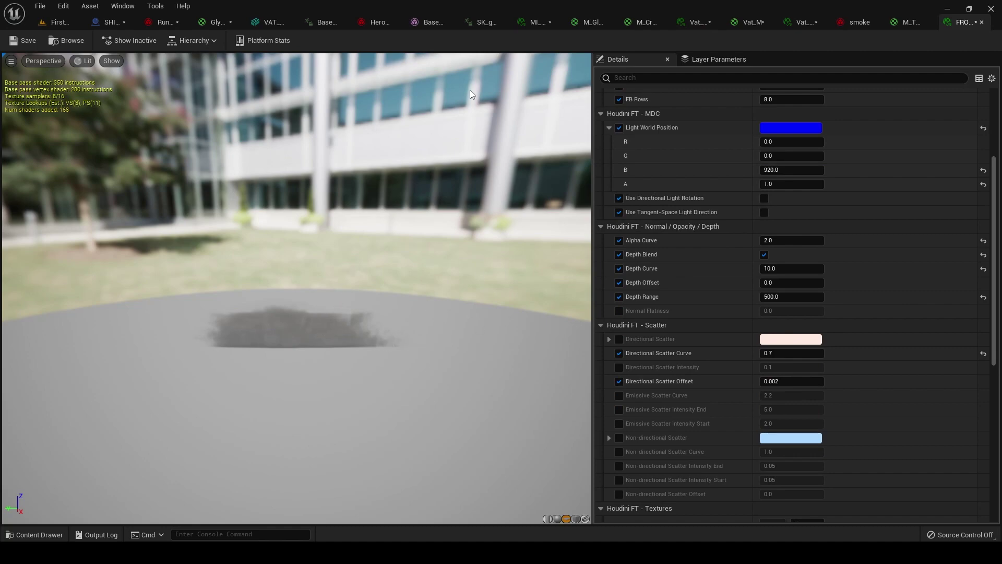
Examine the Spawn Burst Instantaneous and Emitter State settings of the HangingParticulates002 emitter in the smoke system
left_click(851, 27)
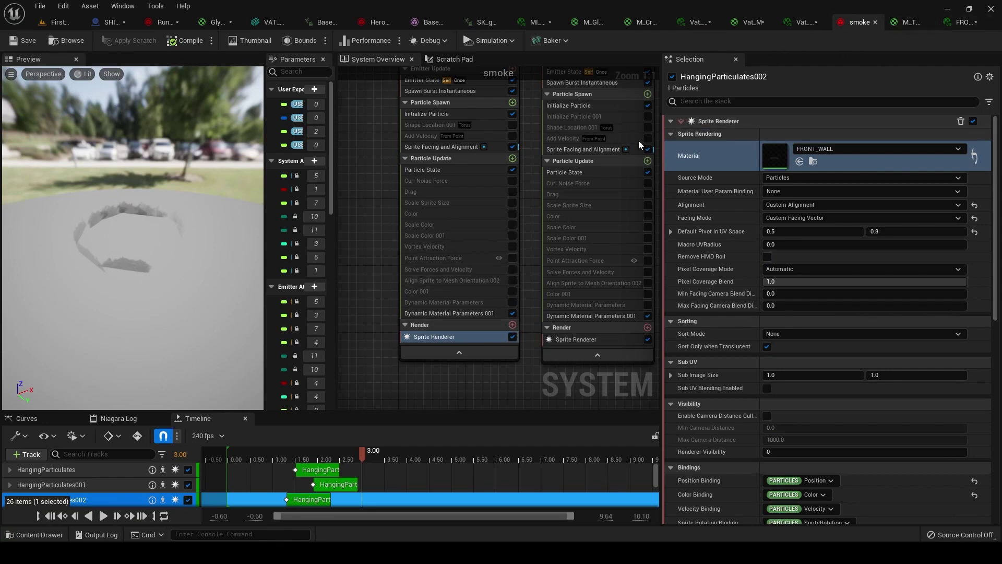
right_click_drag(372, 169, 371, 301)
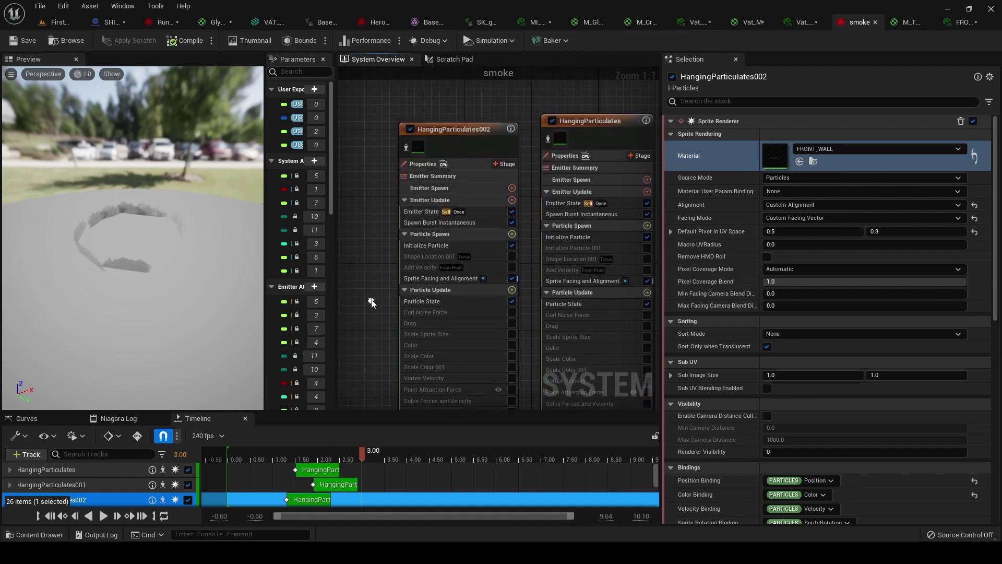
left_click(439, 222)
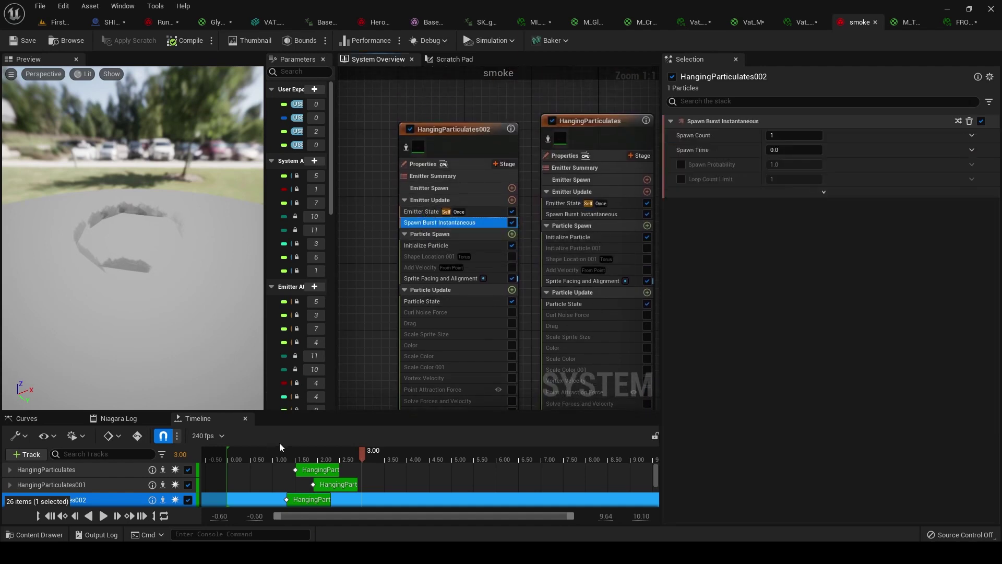
left_click(422, 211)
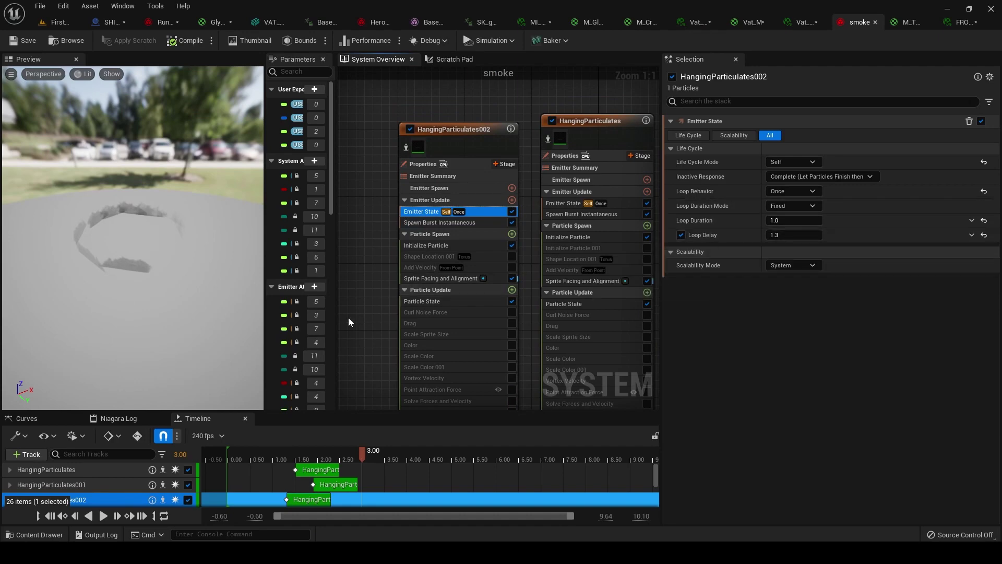
Examine HangingParticulates002's Sprite Renderer and Sprite Facing and Alignment settings, and scrub the smoke timeline from its start to preview the walls
scroll(388, 300, "down", 3)
left_click(448, 332)
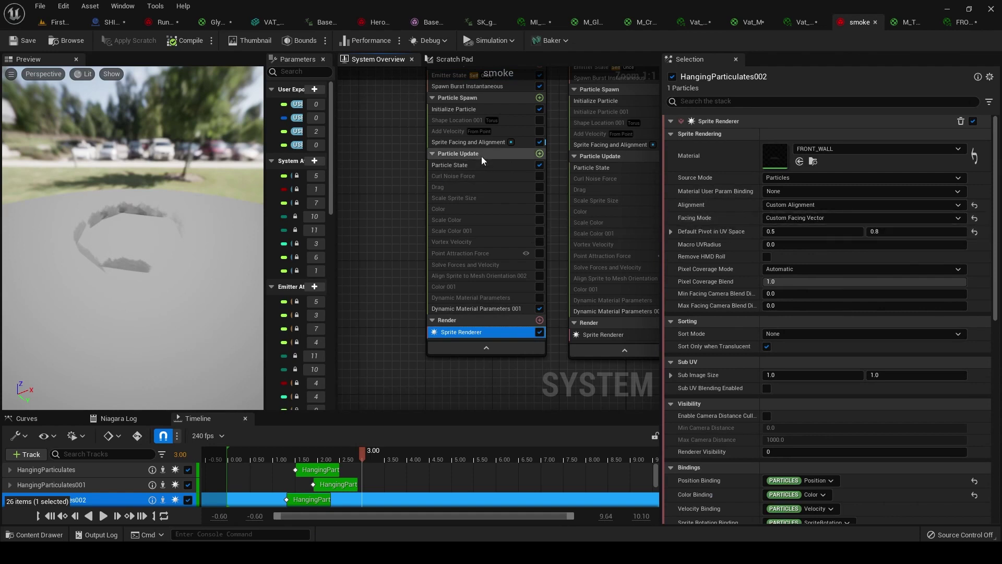
left_click(472, 142)
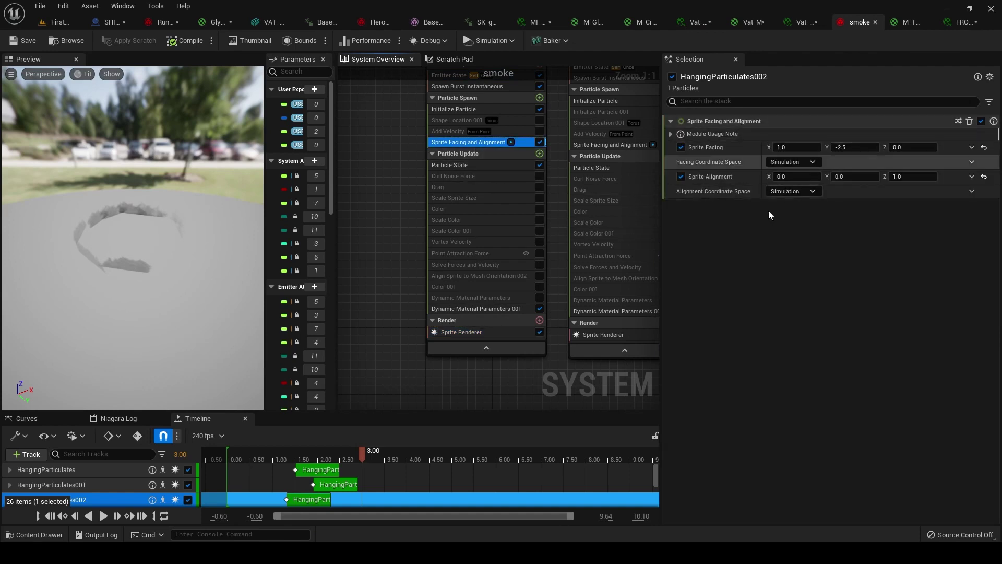
left_click(230, 460)
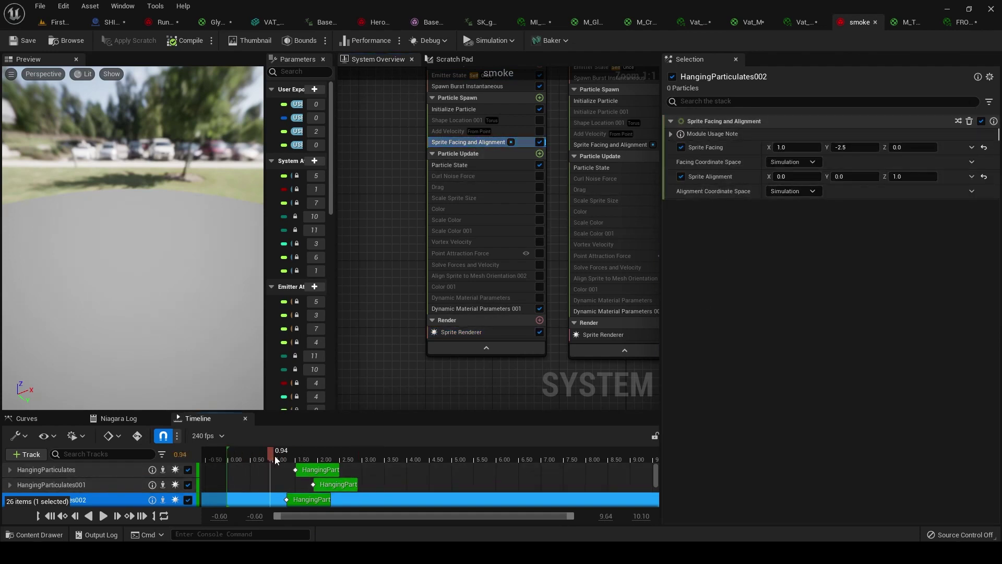
left_click_drag(274, 456, 416, 452)
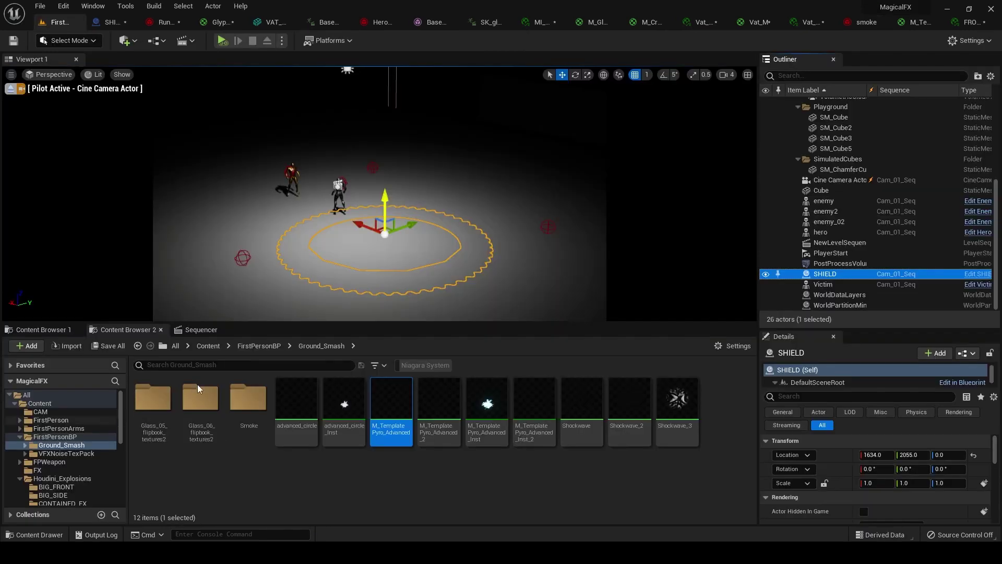
Start the level simulation, view it through the Cine Camera Actor and play the Cam_01_Seq sequence
left_click(201, 329)
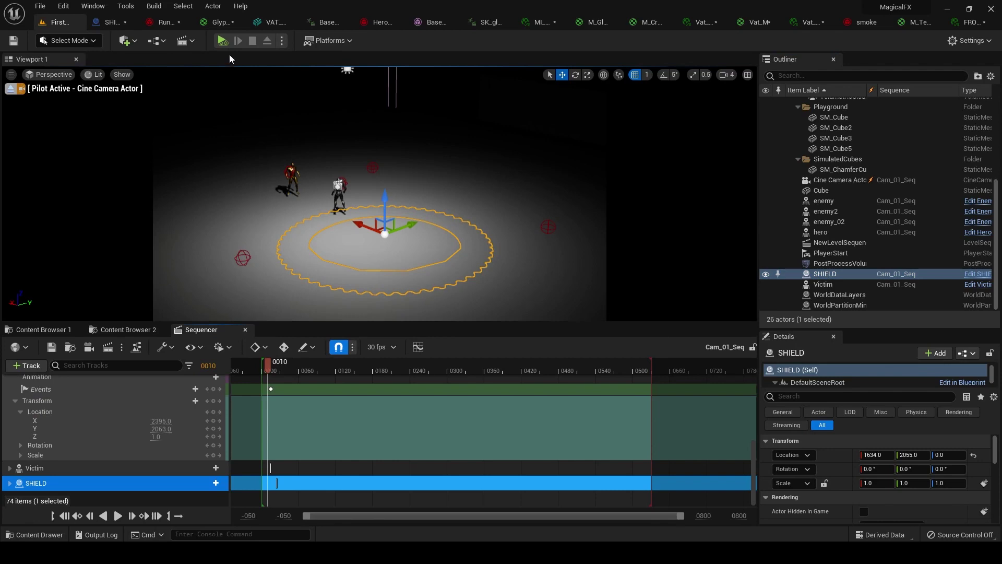
left_click(223, 40)
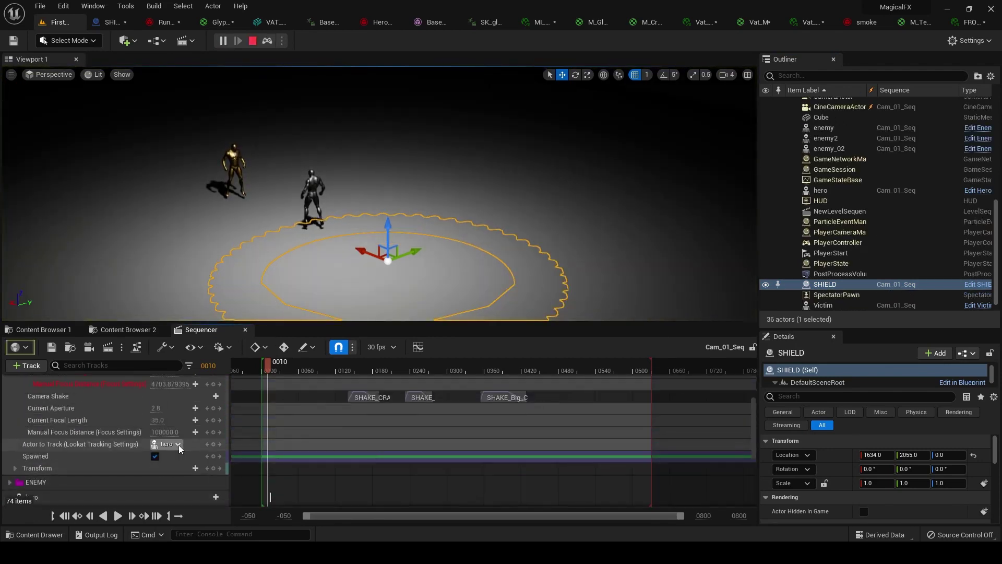
scroll(179, 444, "up", 4)
left_click(219, 429)
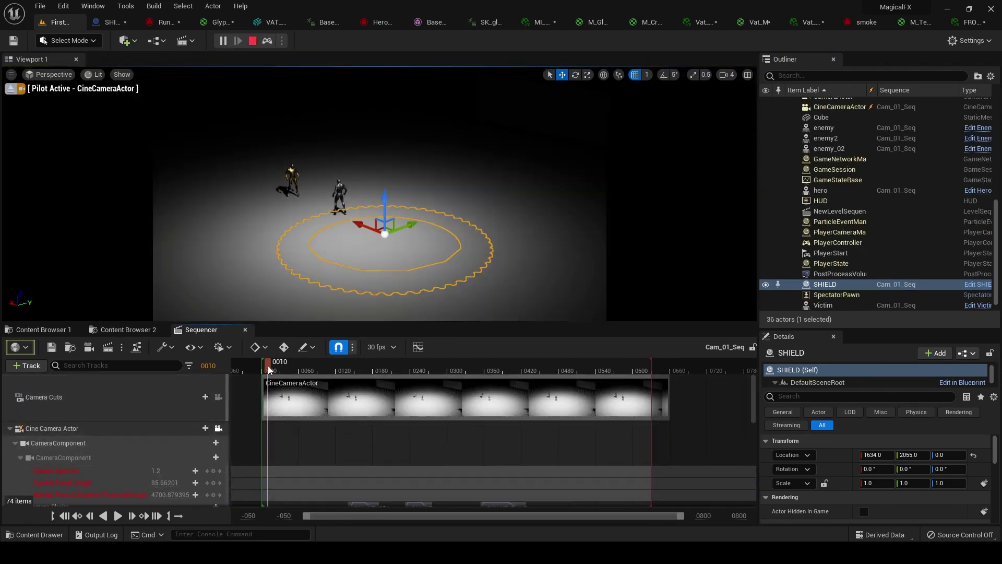
key("space")
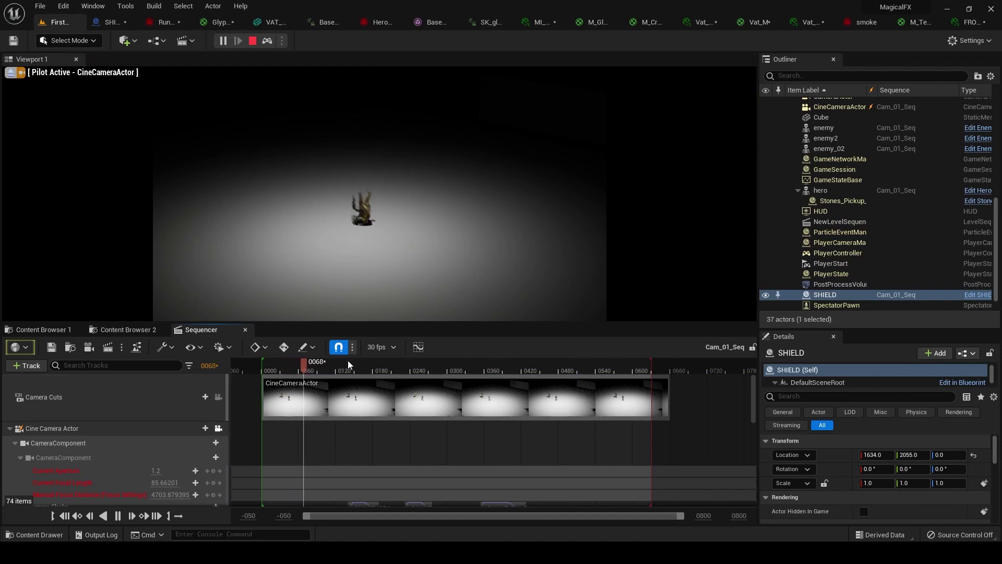